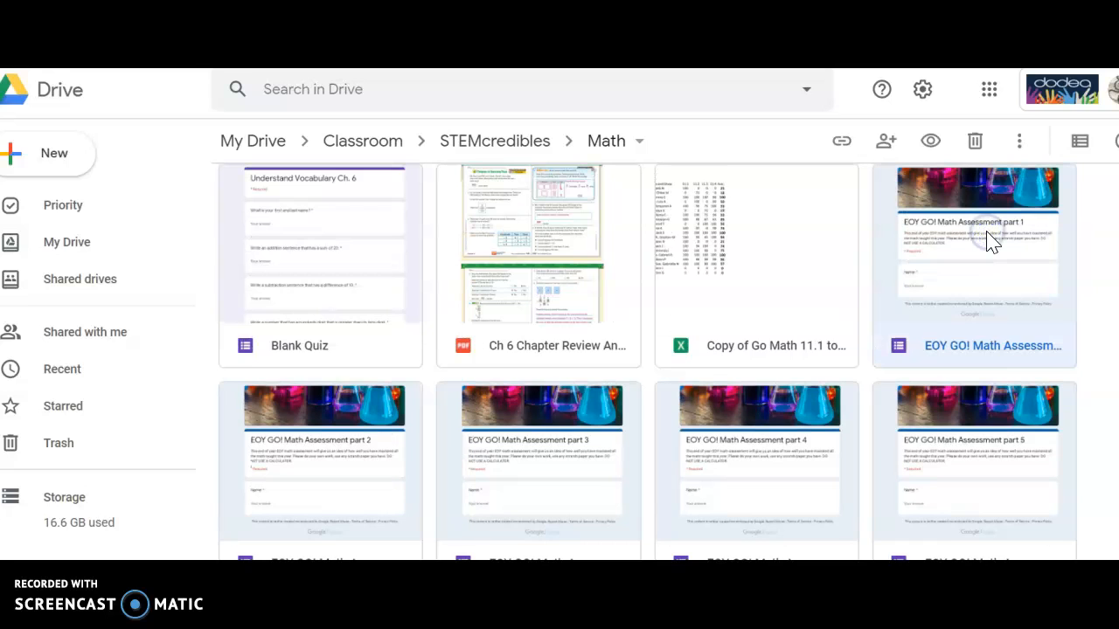
pyautogui.keyDown('ctrl'); pyautogui.click(318, 519); pyautogui.keyUp('ctrl')
pyautogui.keyDown('ctrl'); pyautogui.click(486, 489); pyautogui.keyUp('ctrl')
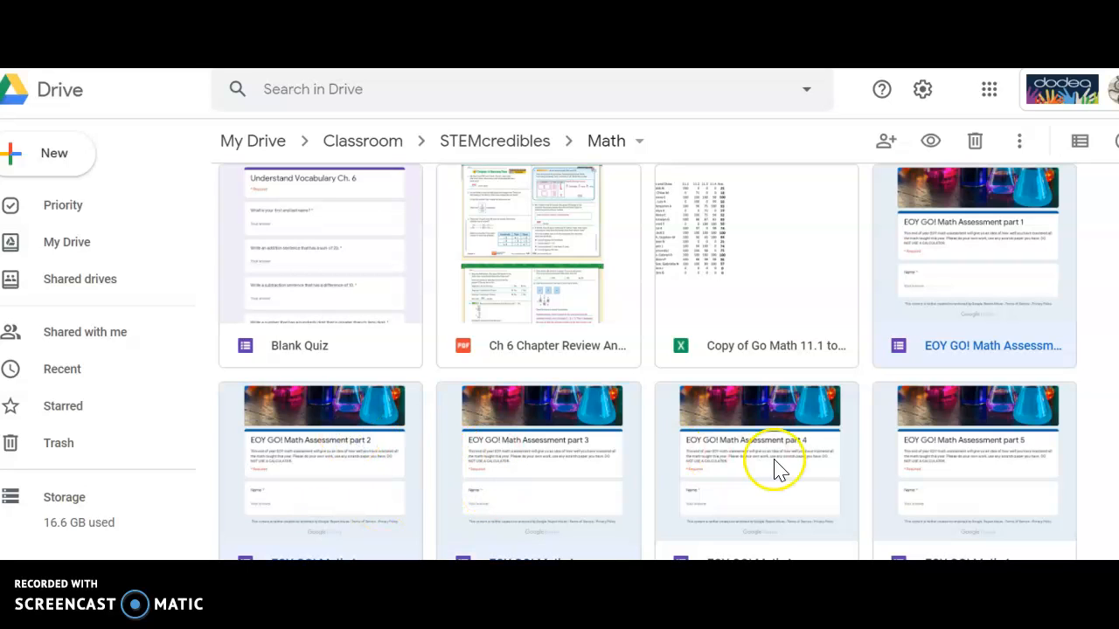
pyautogui.click(972, 313)
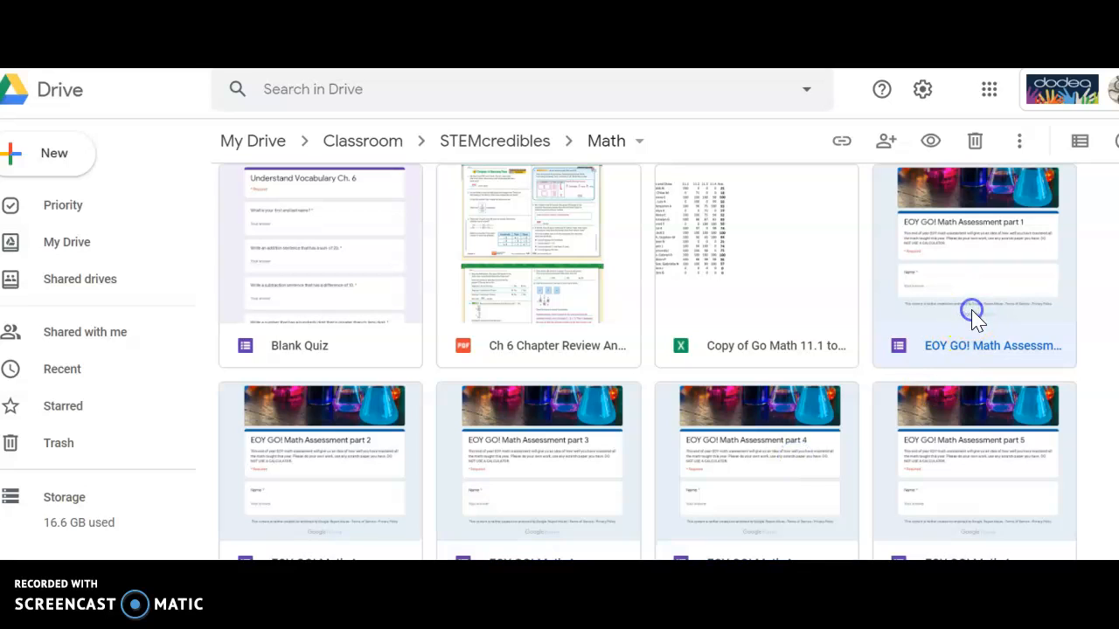
pyautogui.hotkey('shift', 'Down')
pyautogui.click(970, 310)
# Select the EOY GO! Math Assessment forms, parts 1 to 5, and make a copy of each
pyautogui.click(963, 278)
pyautogui.keyDown('shift'); pyautogui.click(376, 441); pyautogui.keyUp('shift')
pyautogui.keyDown('shift'); pyautogui.click(481, 440); pyautogui.keyUp('shift')
pyautogui.keyDown('shift'); pyautogui.click(694, 441); pyautogui.keyUp('shift')
pyautogui.keyDown('shift'); pyautogui.click(962, 425); pyautogui.keyUp('shift')
pyautogui.keyDown('shift'); pyautogui.click(951, 284); pyautogui.keyUp('shift')
pyautogui.rightClick(951, 284)
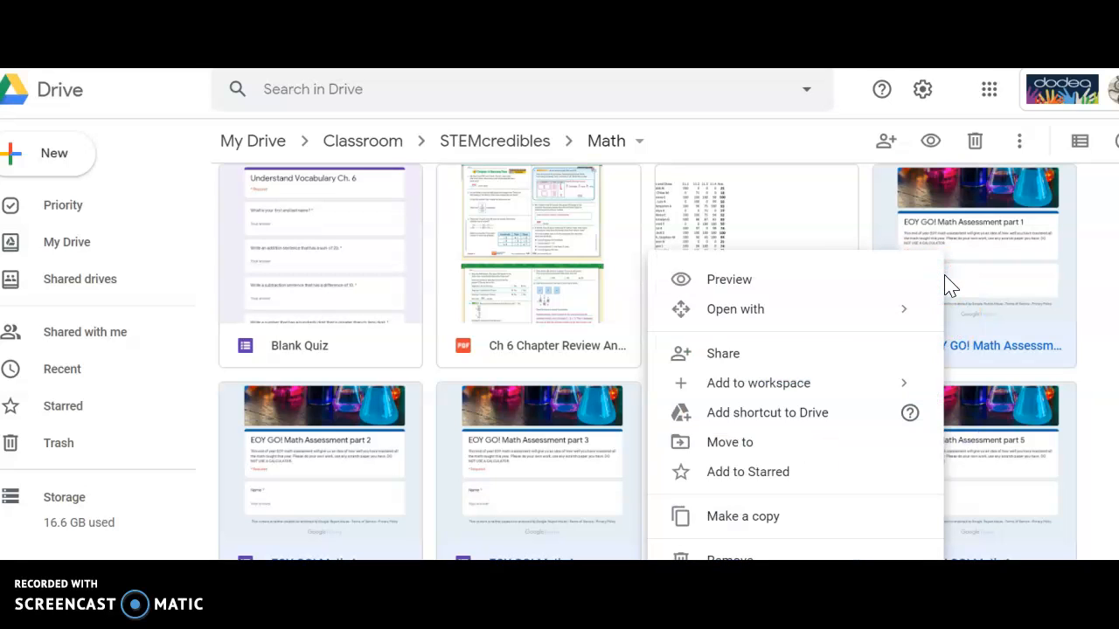
pyautogui.click(813, 524)
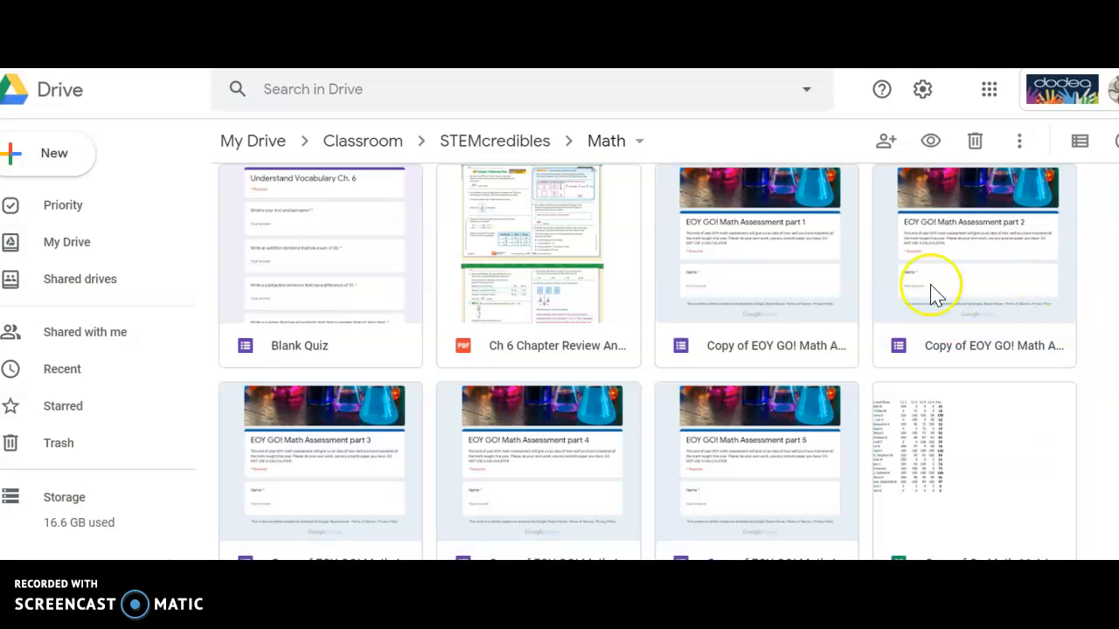
# Select the five copies of the EOY GO! Math Assessment forms, parts 1 to 5, and start moving them to another folder
pyautogui.scroll(-3, 647, 362)
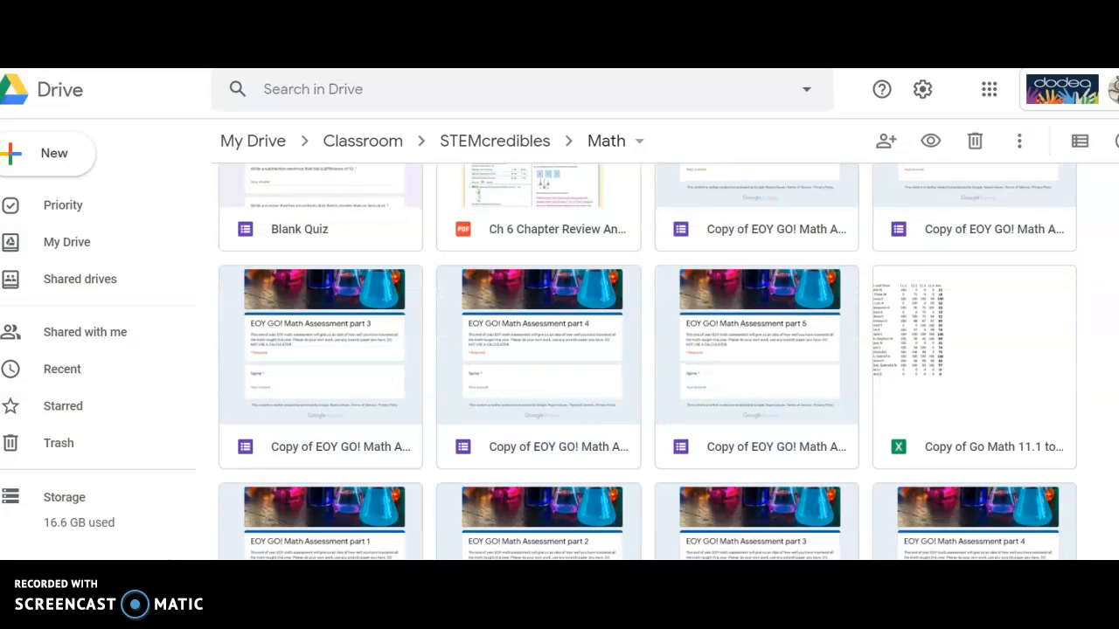
pyautogui.scroll(-4, 647, 362)
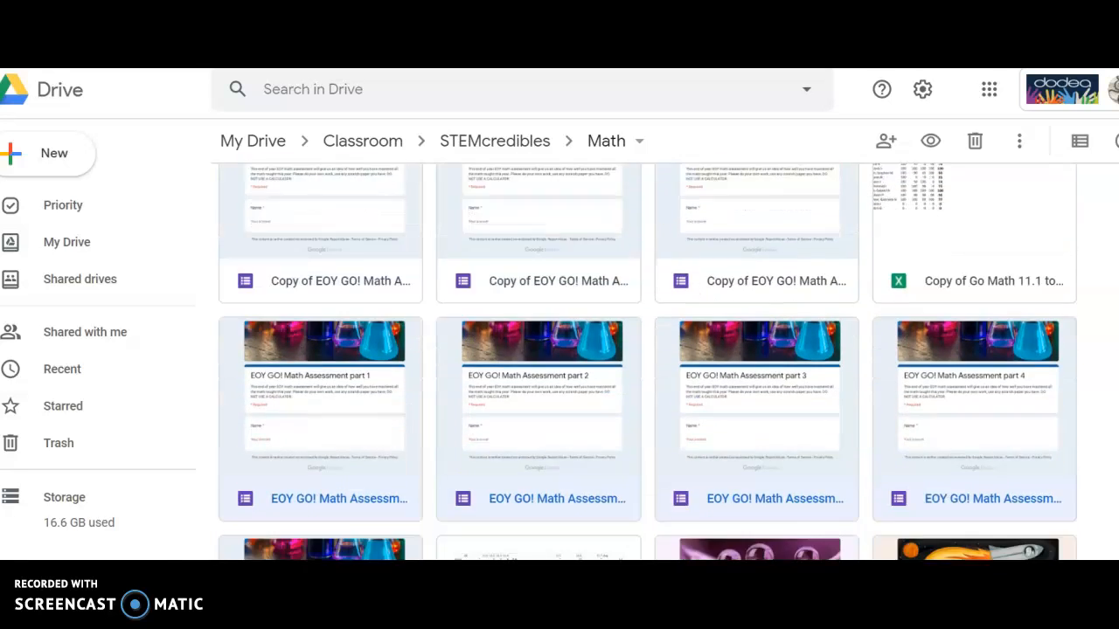
pyautogui.scroll(1, 648, 362)
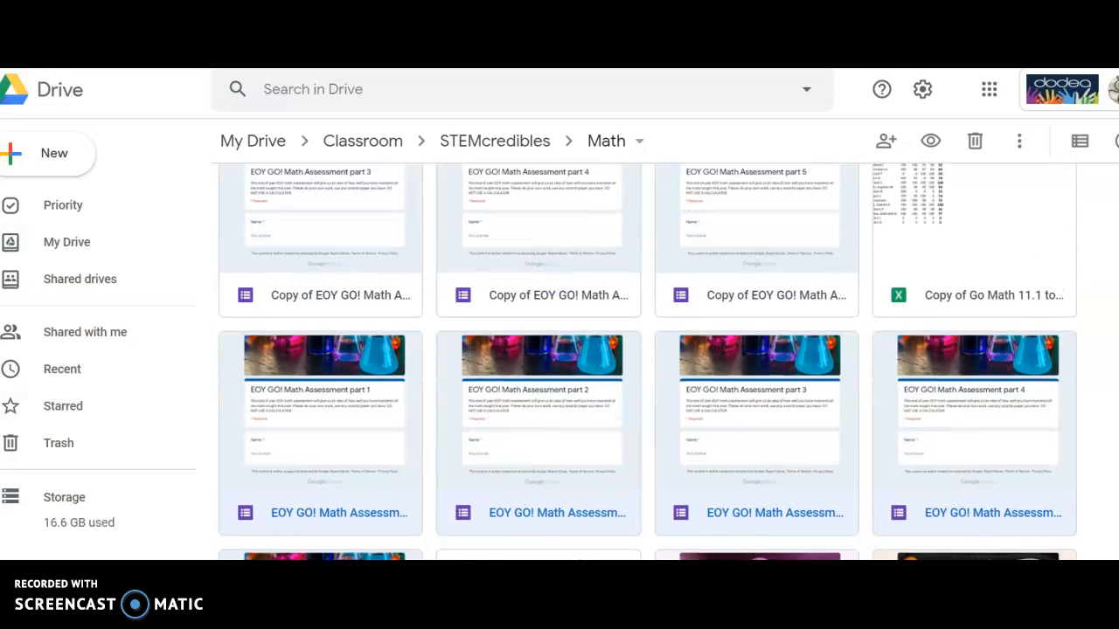
pyautogui.scroll(-6, 647, 362)
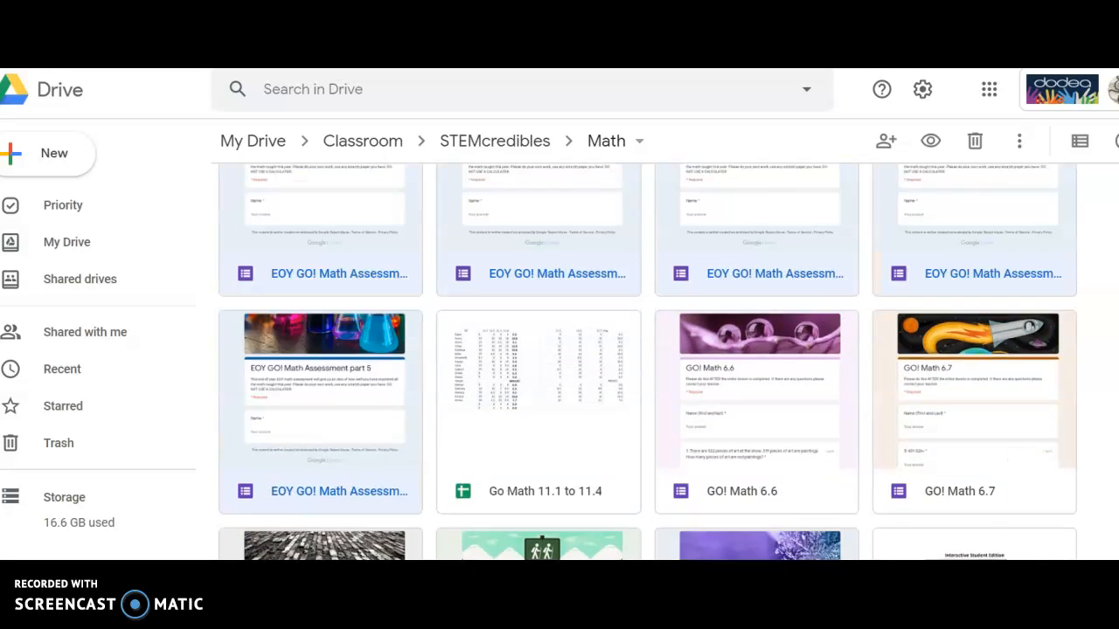
pyautogui.scroll(12, 647, 362)
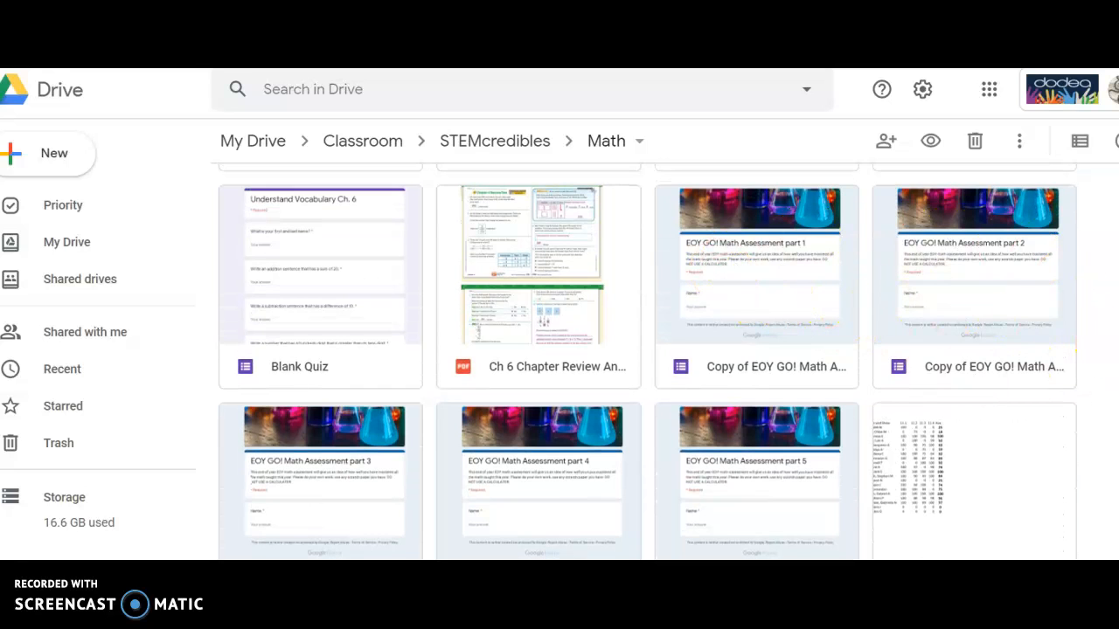
pyautogui.click(773, 273)
pyautogui.keyDown('ctrl'); pyautogui.click(929, 282); pyautogui.keyUp('ctrl')
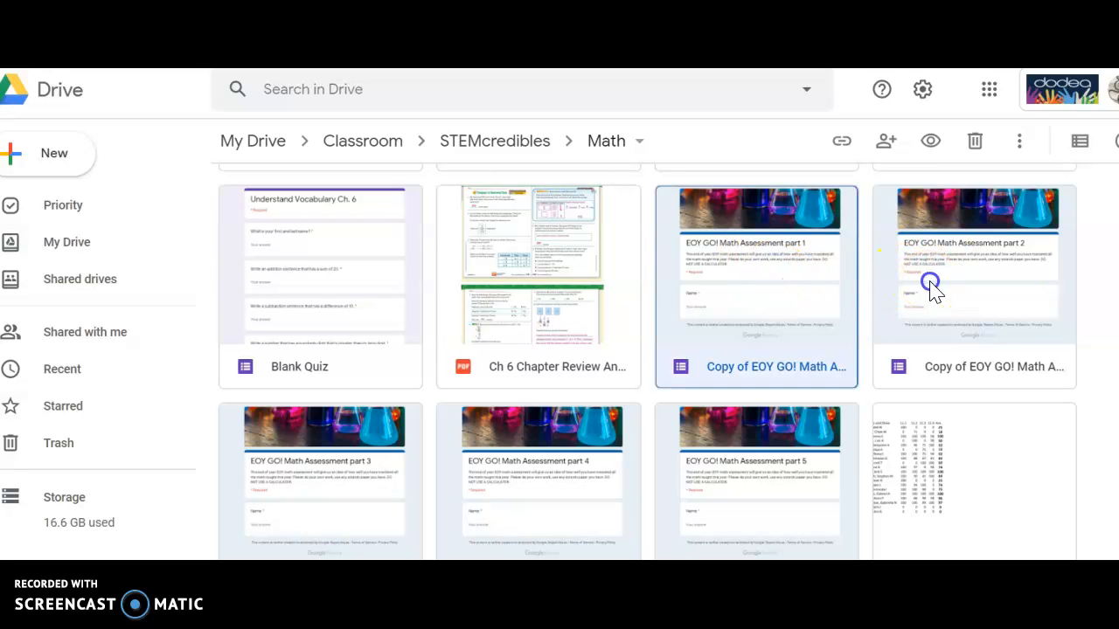
pyautogui.click(322, 490)
pyautogui.click(540, 467)
pyautogui.click(762, 456)
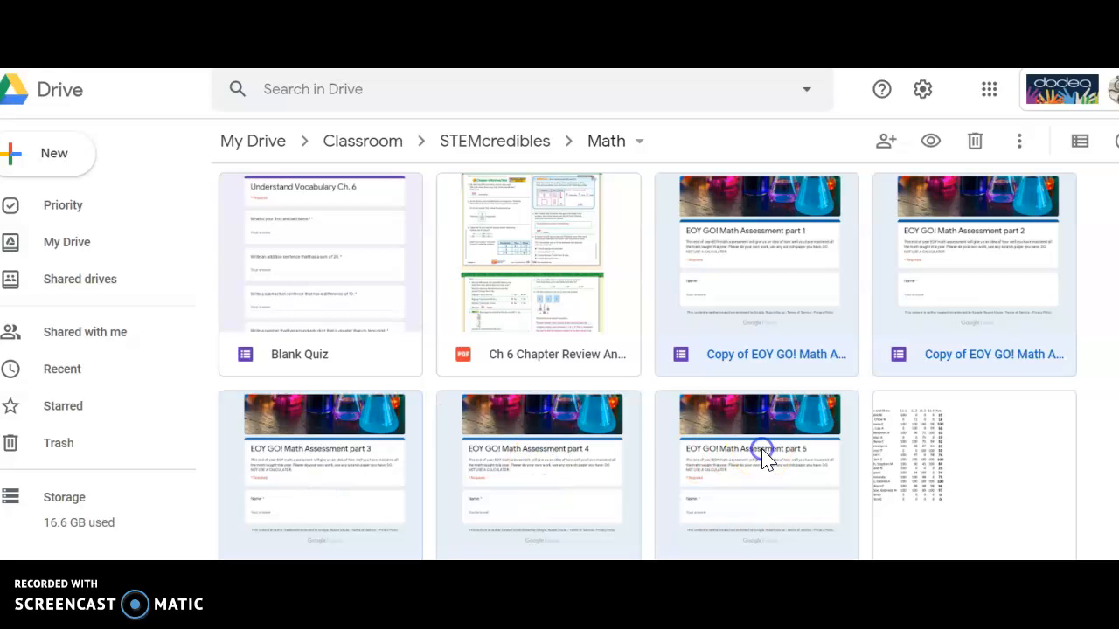
pyautogui.rightClick(762, 456)
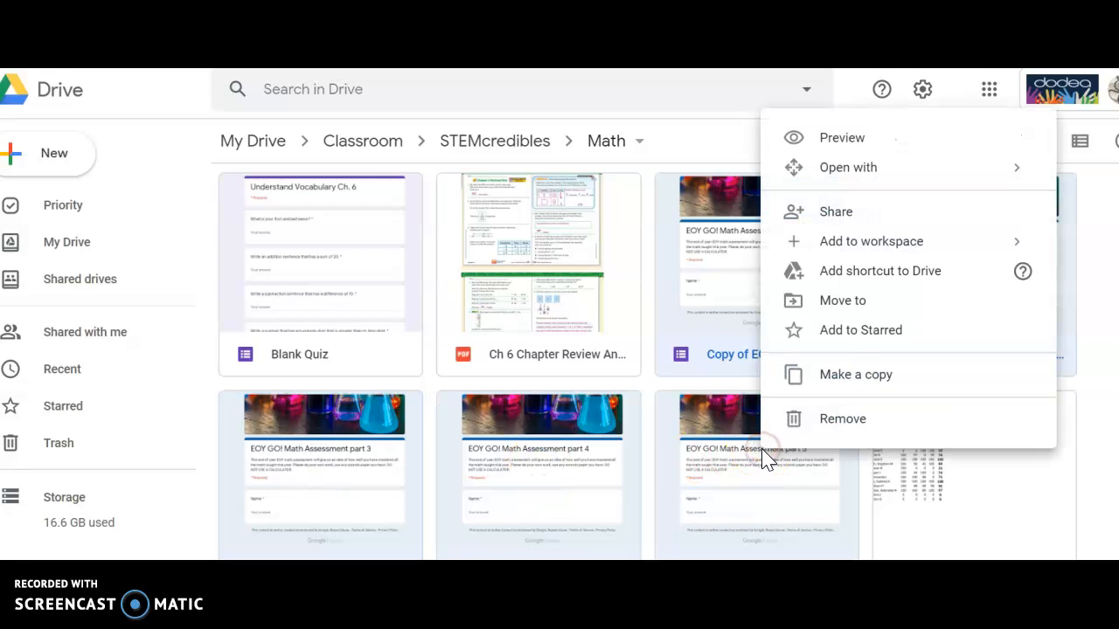
pyautogui.click(859, 300)
# Browse the move destinations up to the Classroom folder and into the teacher's own class folder
pyautogui.scroll(2, 859, 303)
pyautogui.scroll(2, 861, 306)
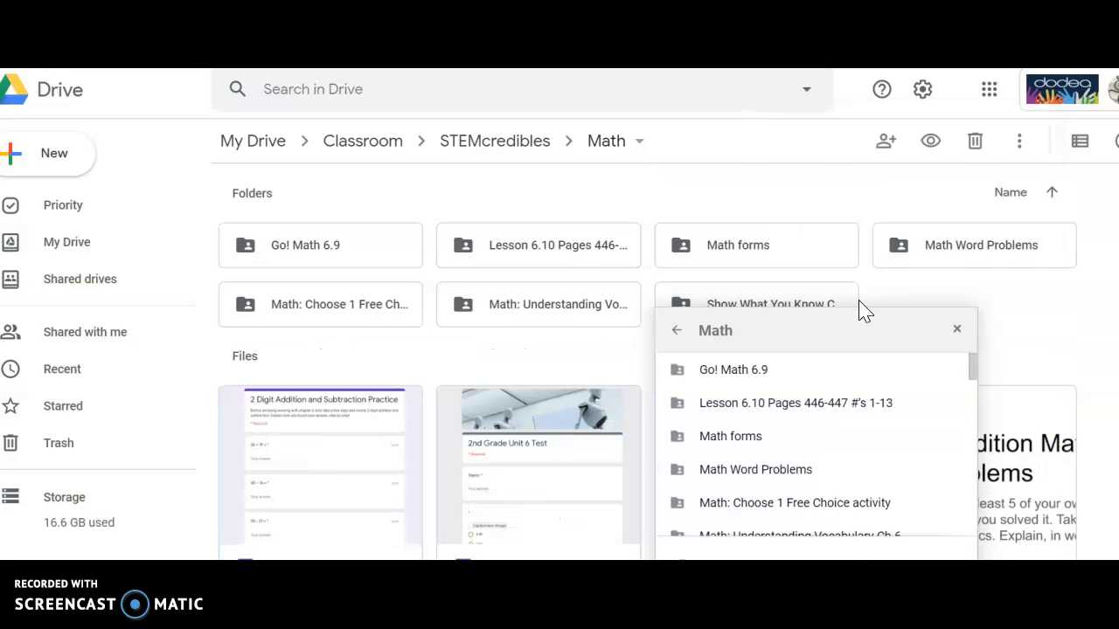
pyautogui.click(676, 330)
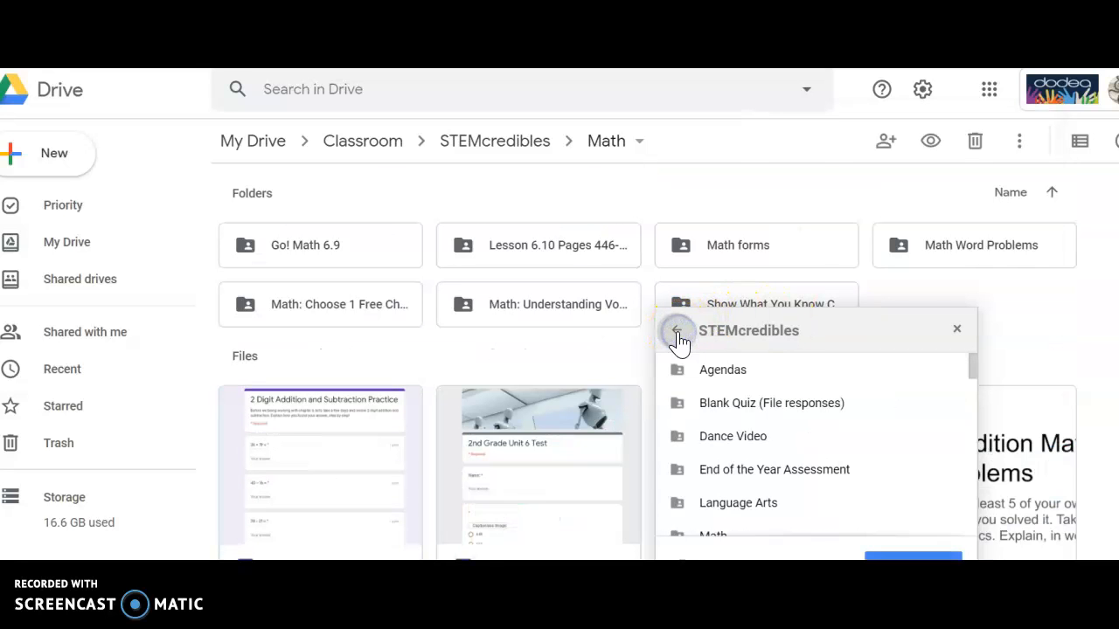
pyautogui.click(677, 331)
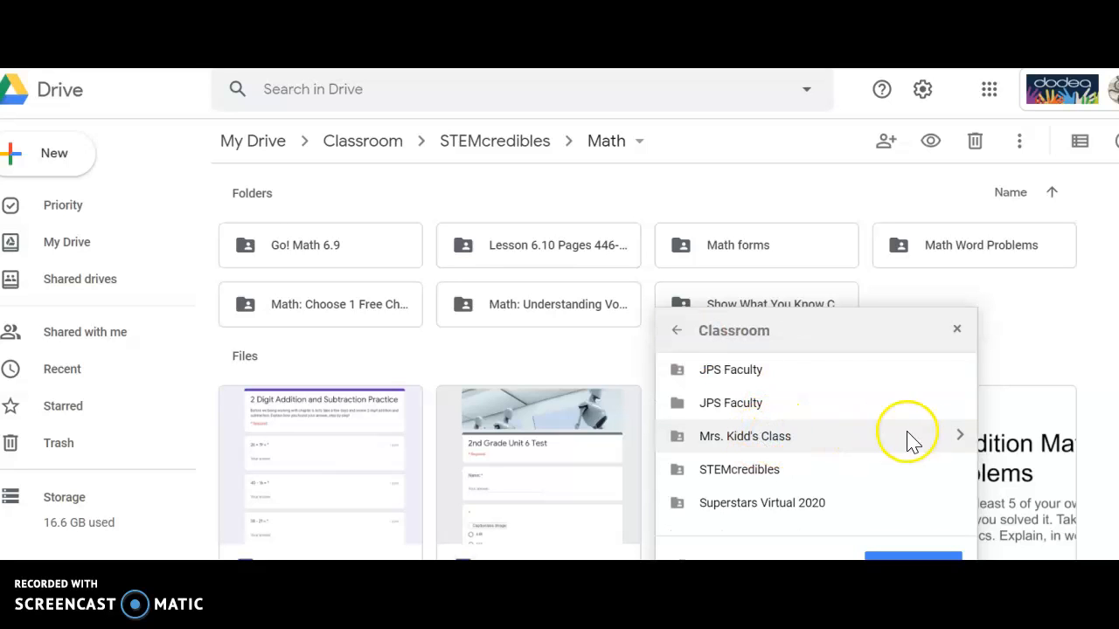
pyautogui.click(960, 439)
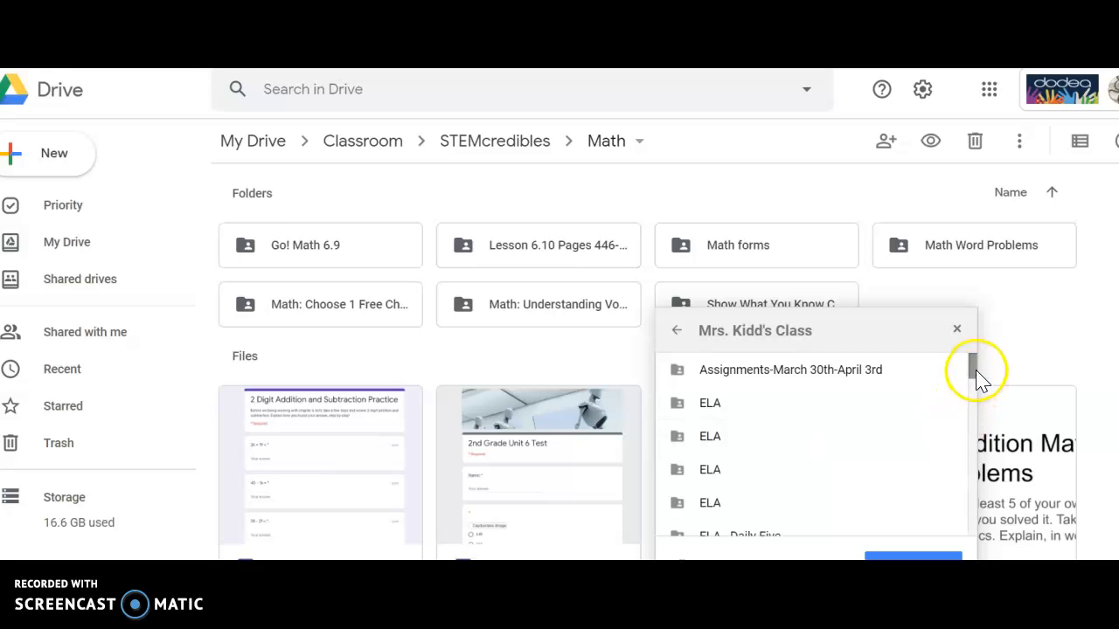
pyautogui.moveTo(974, 368); pyautogui.dragTo(976, 401)
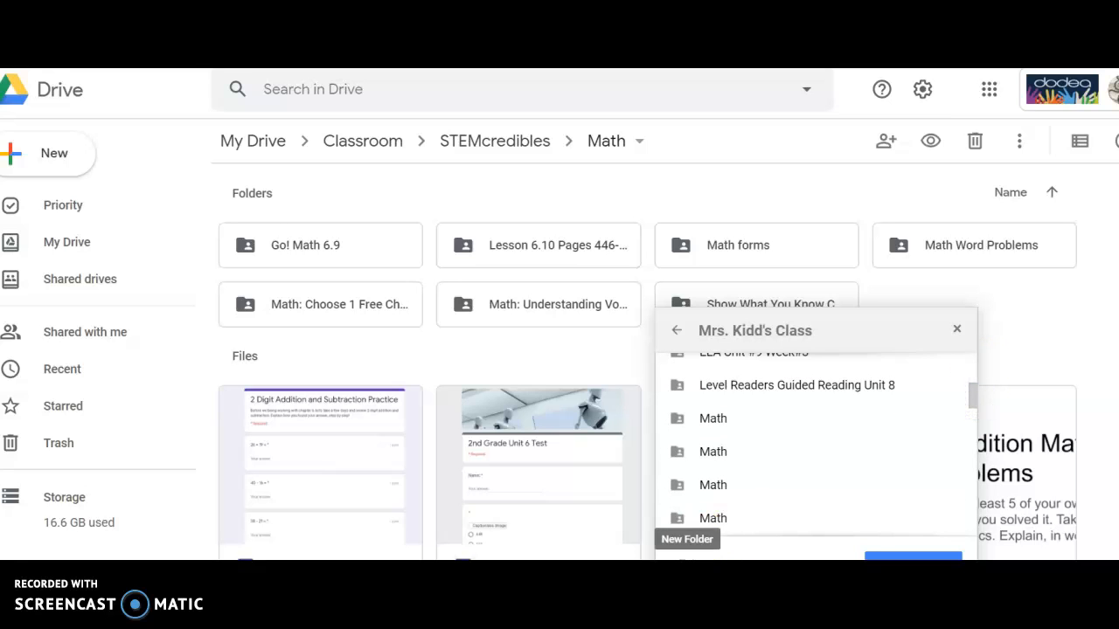
# Create a folder named EoY Math in the class folder and move the copied forms into it, accepting the access change
pyautogui.click(675, 557)
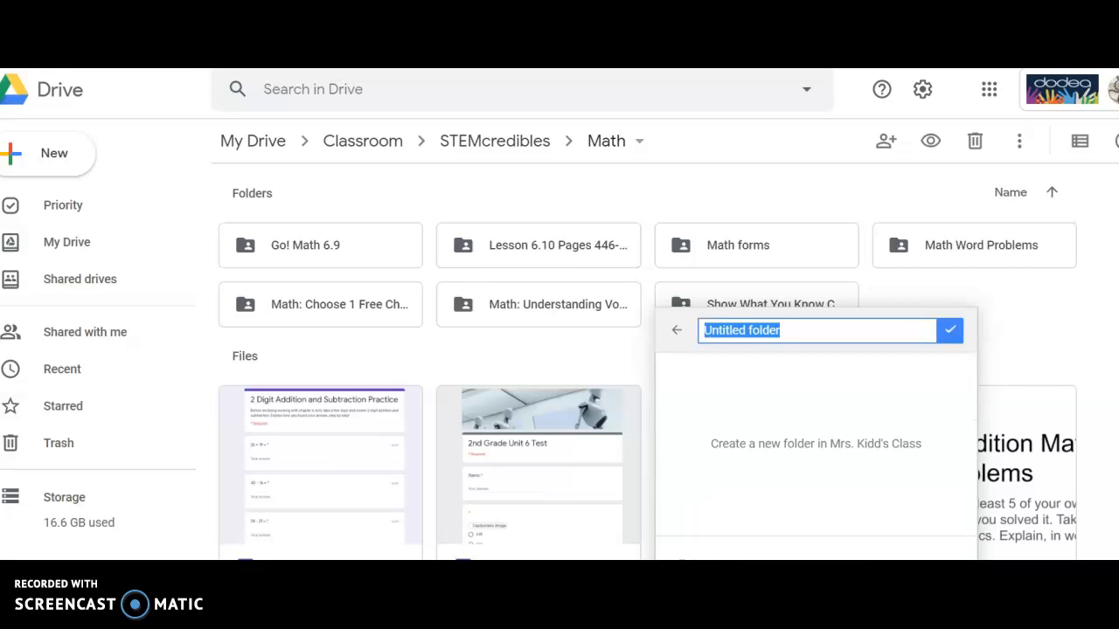
pyautogui.write('EoY Math')
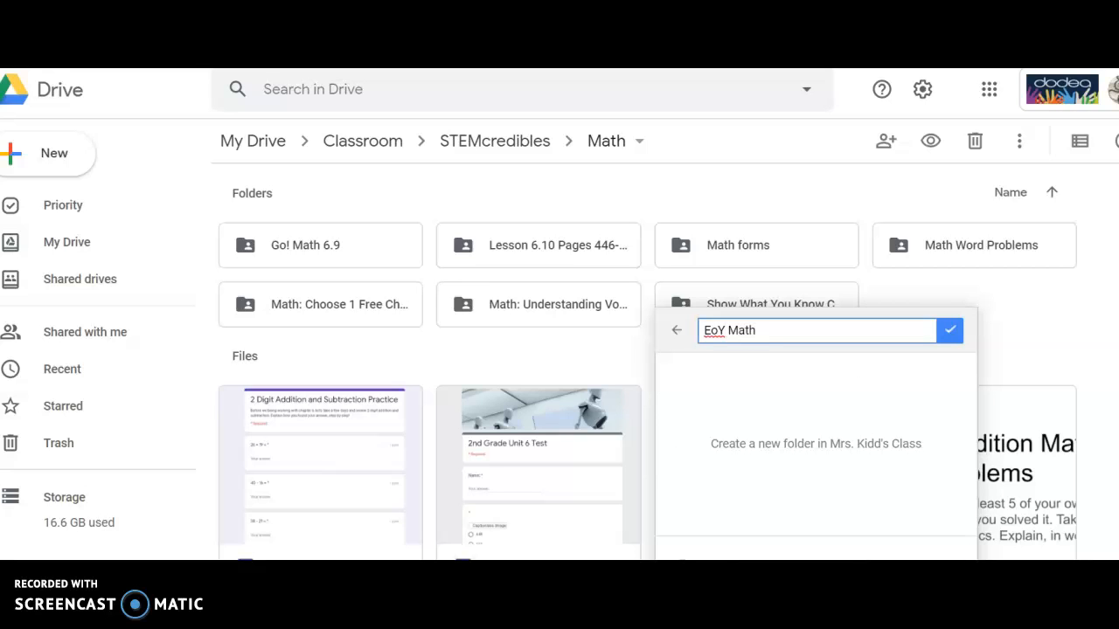
pyautogui.click(950, 335)
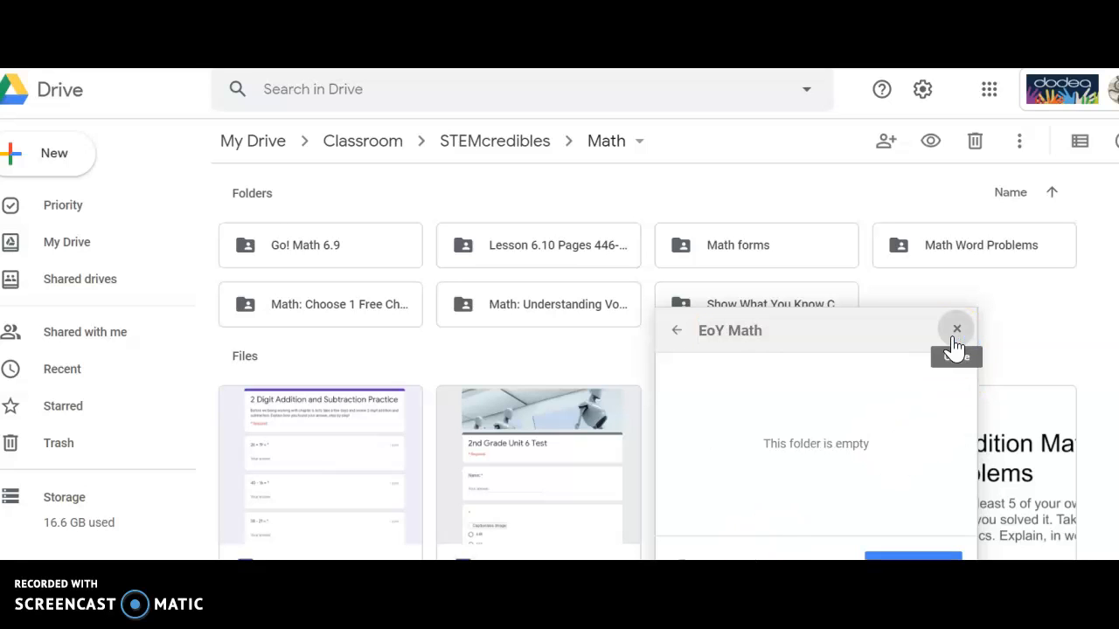
pyautogui.click(914, 556)
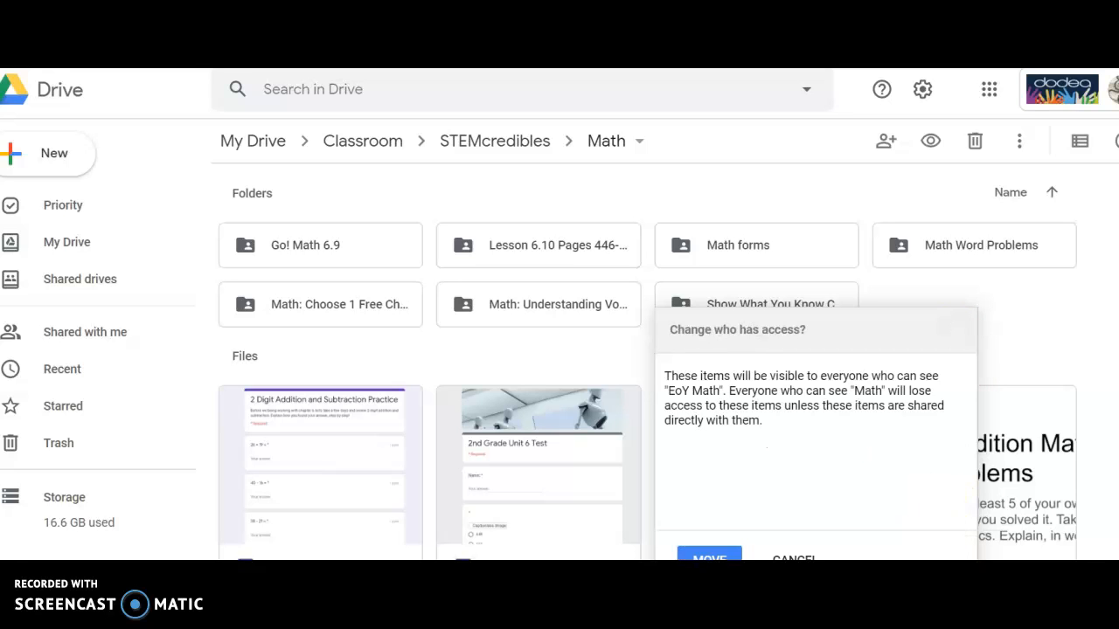
pyautogui.click(710, 557)
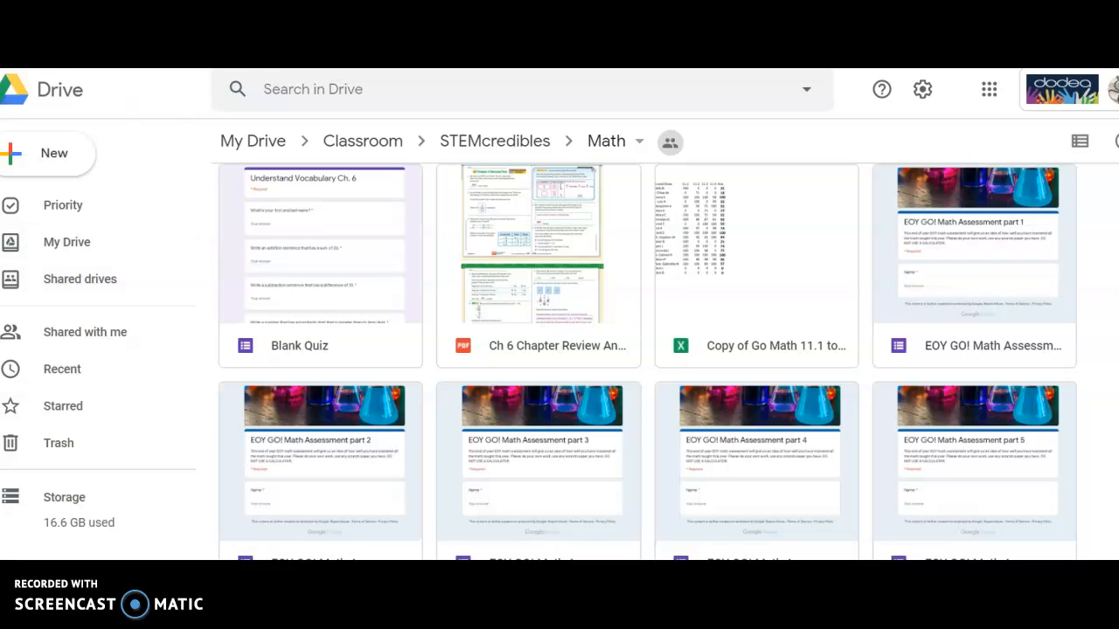
# Switch to Google Classroom and open the Classwork page of the teacher's own class
pyautogui.hotkey('ctrl', 'shift', 'Tab')
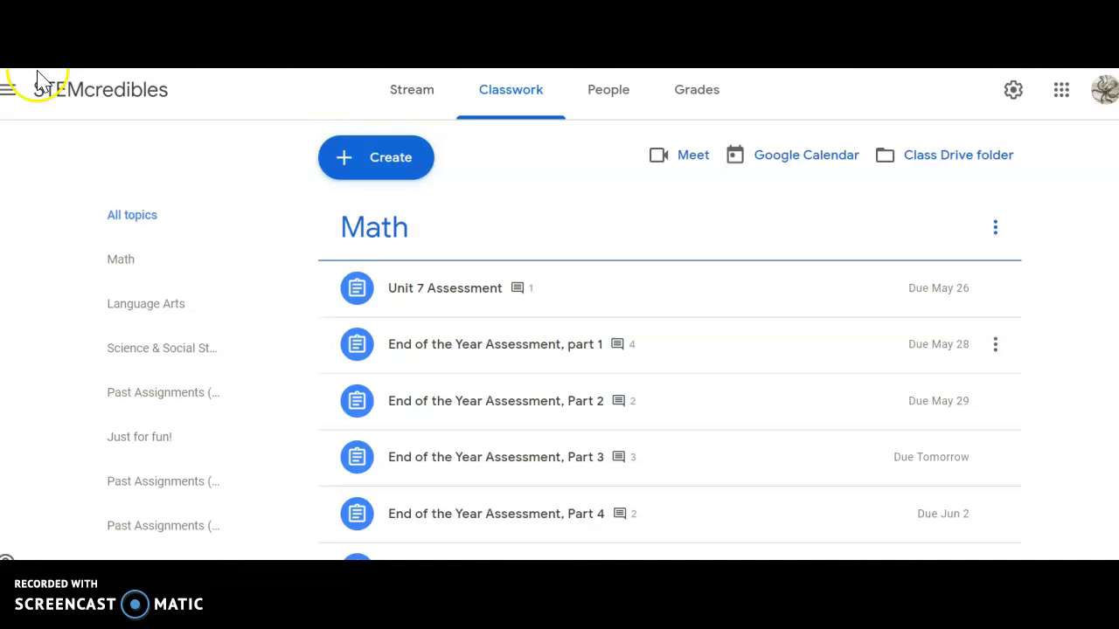
pyautogui.click(7, 90)
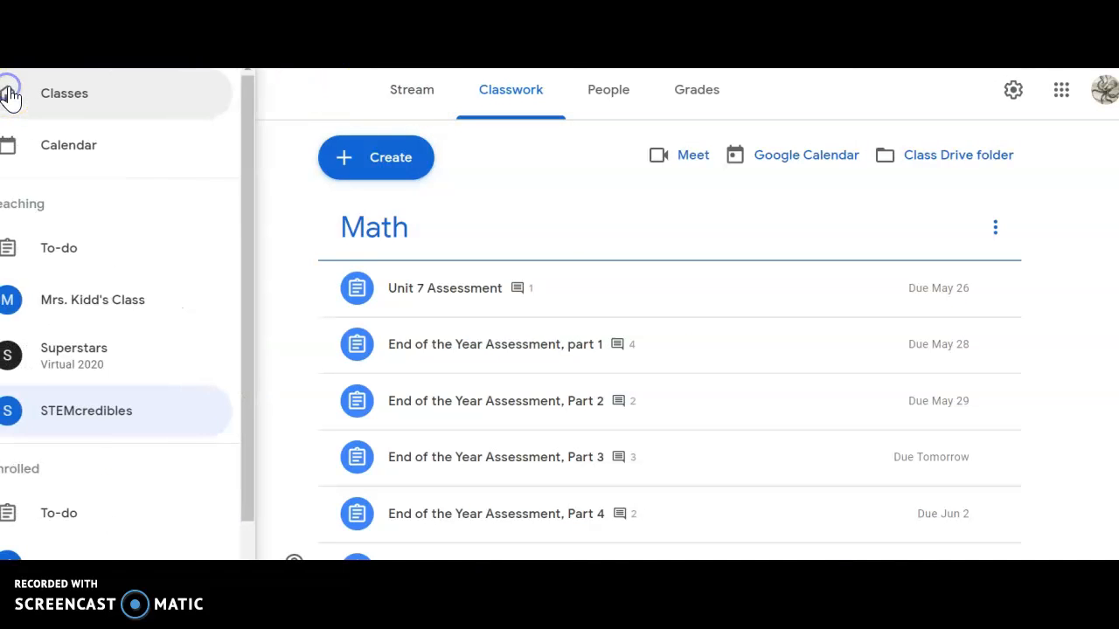
pyautogui.click(78, 302)
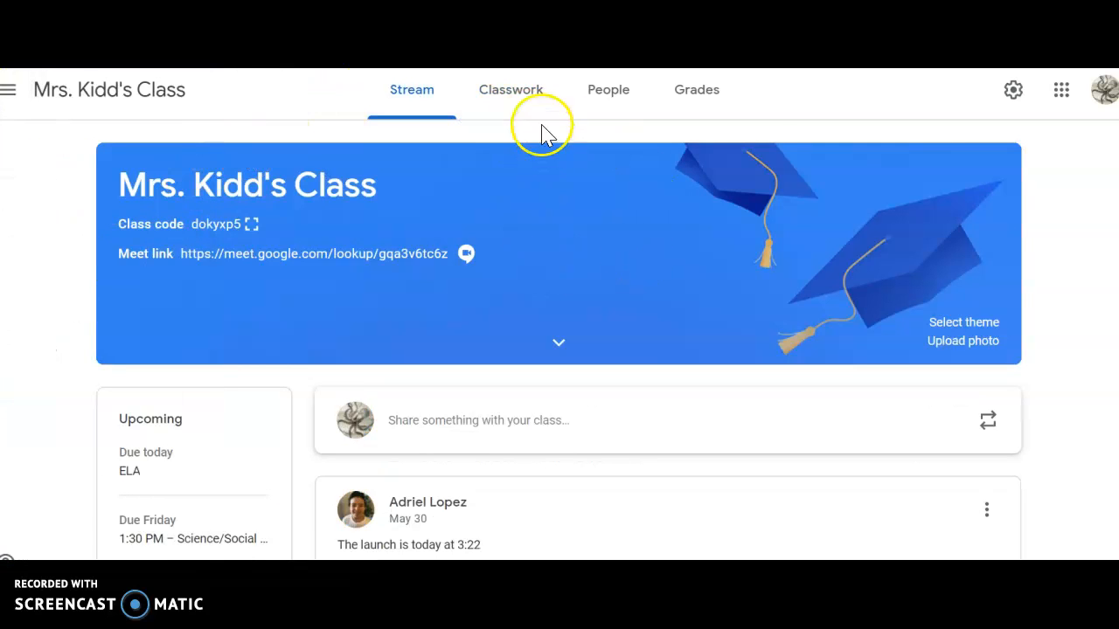
pyautogui.click(512, 96)
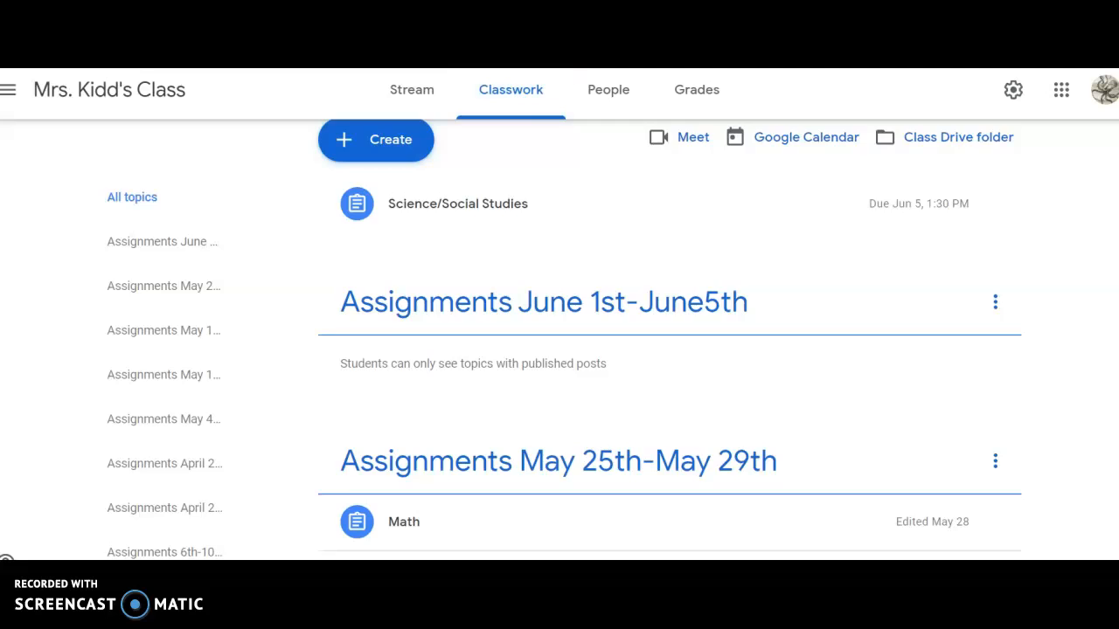
# Review the details of the Math assignment under the topic Assignments May 25th-May 29th
pyautogui.scroll(-2, 552, 242)
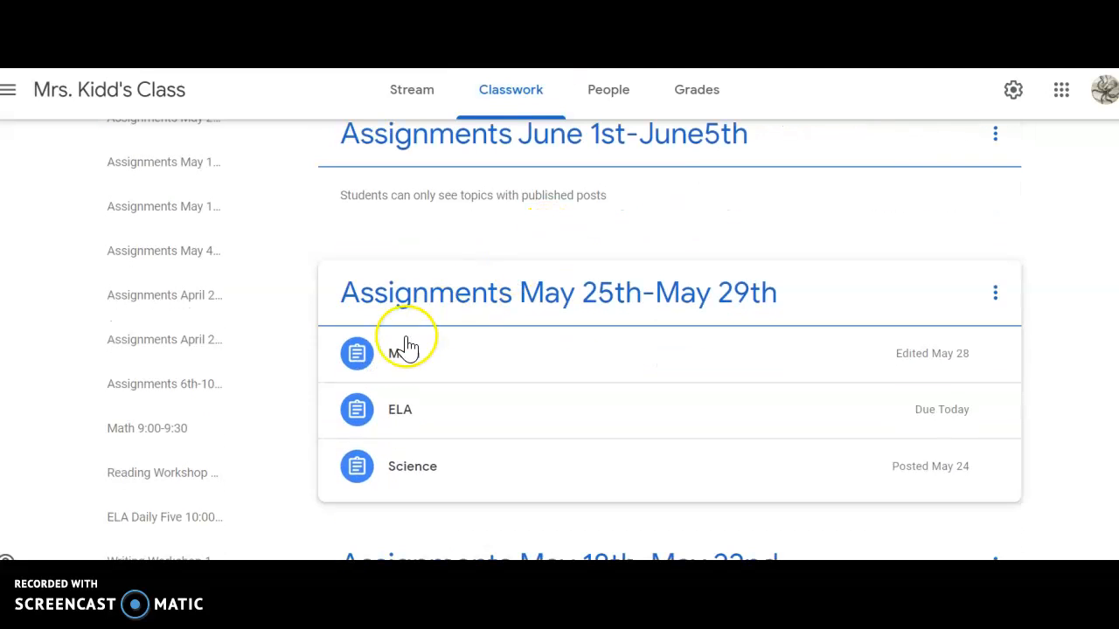
pyautogui.click(399, 359)
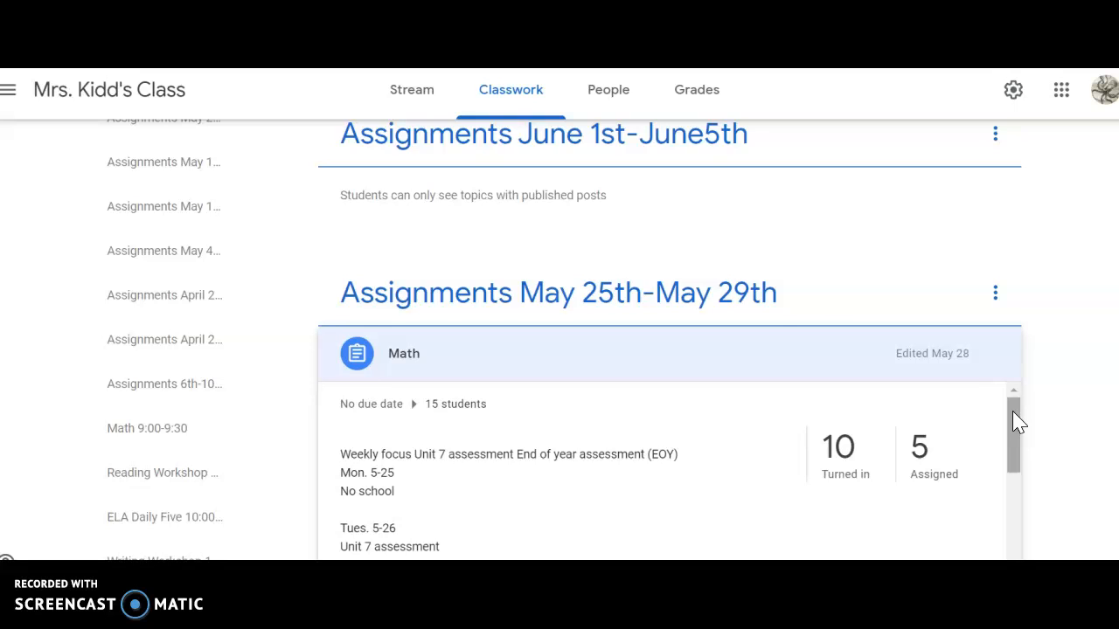
pyautogui.click(356, 353)
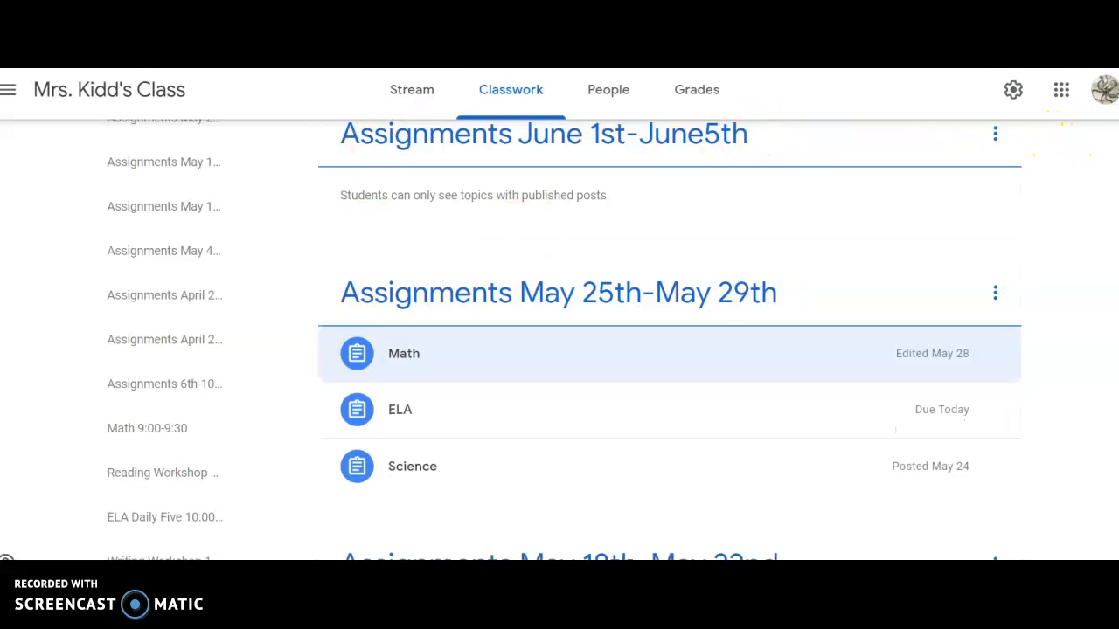
# Create a new assignment for the class and set its due date to Jun 5, 2020
pyautogui.scroll(3, 356, 262)
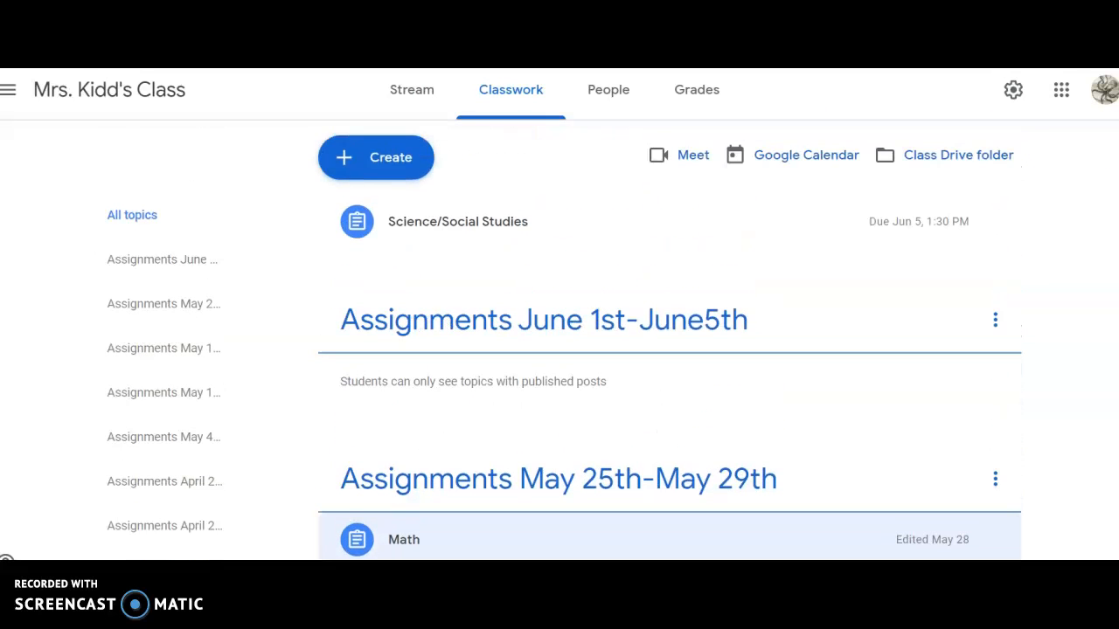
pyautogui.click(372, 162)
pyautogui.click(393, 208)
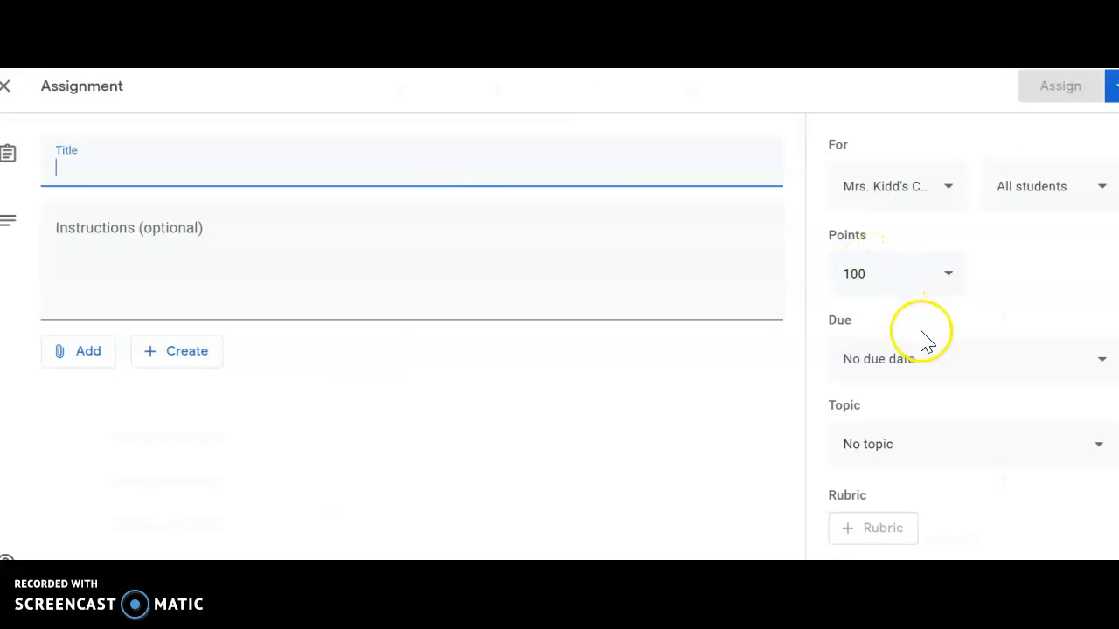
pyautogui.click(924, 360)
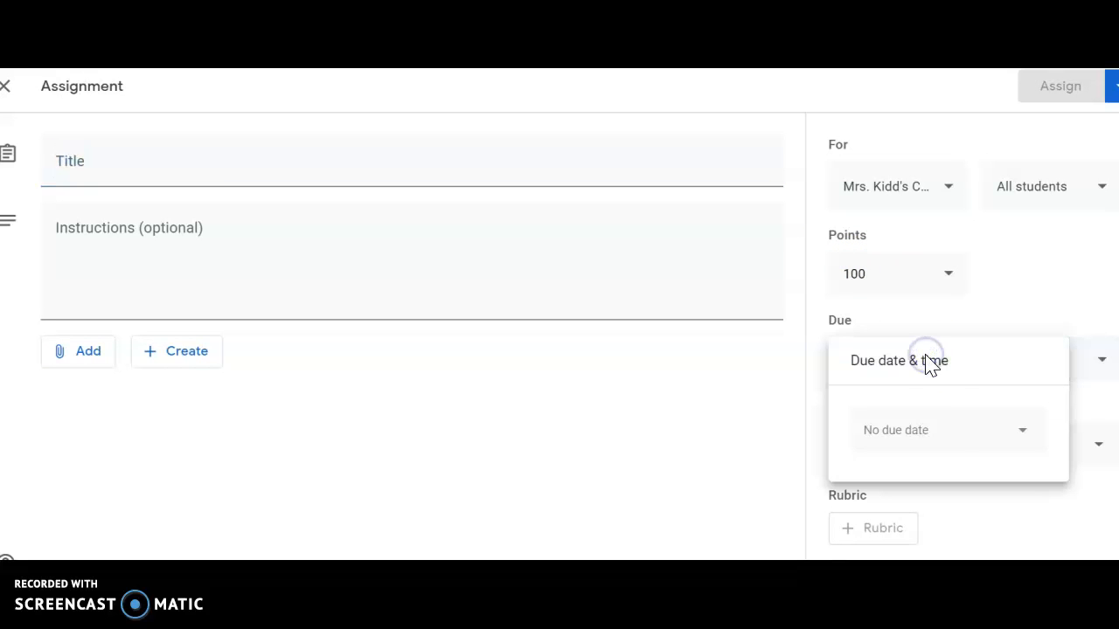
pyautogui.click(931, 430)
pyautogui.click(1012, 276)
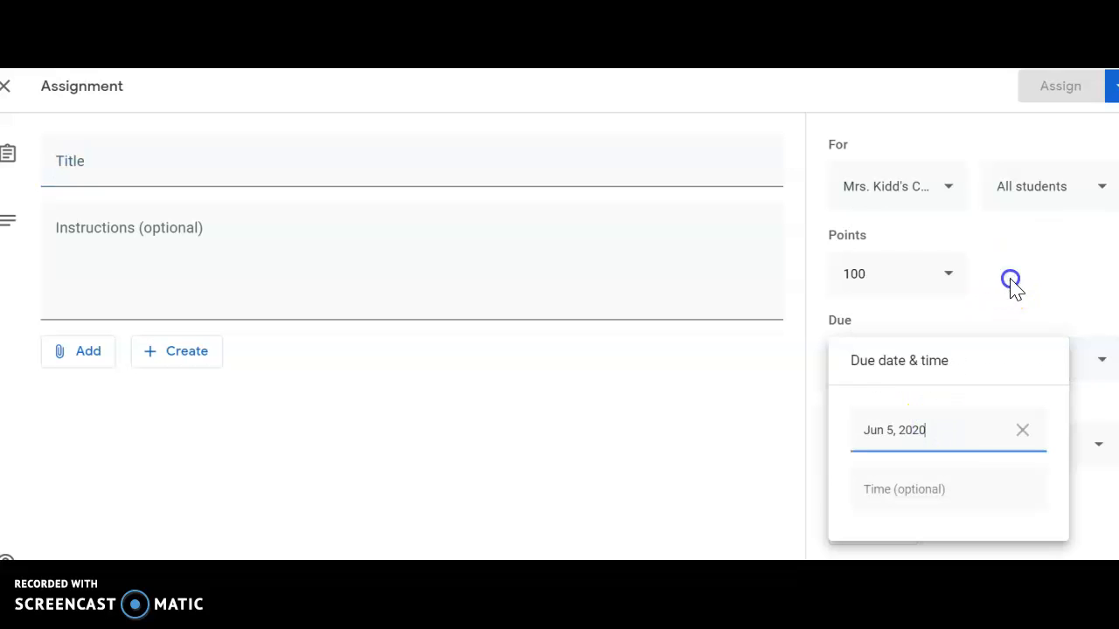
pyautogui.click(730, 420)
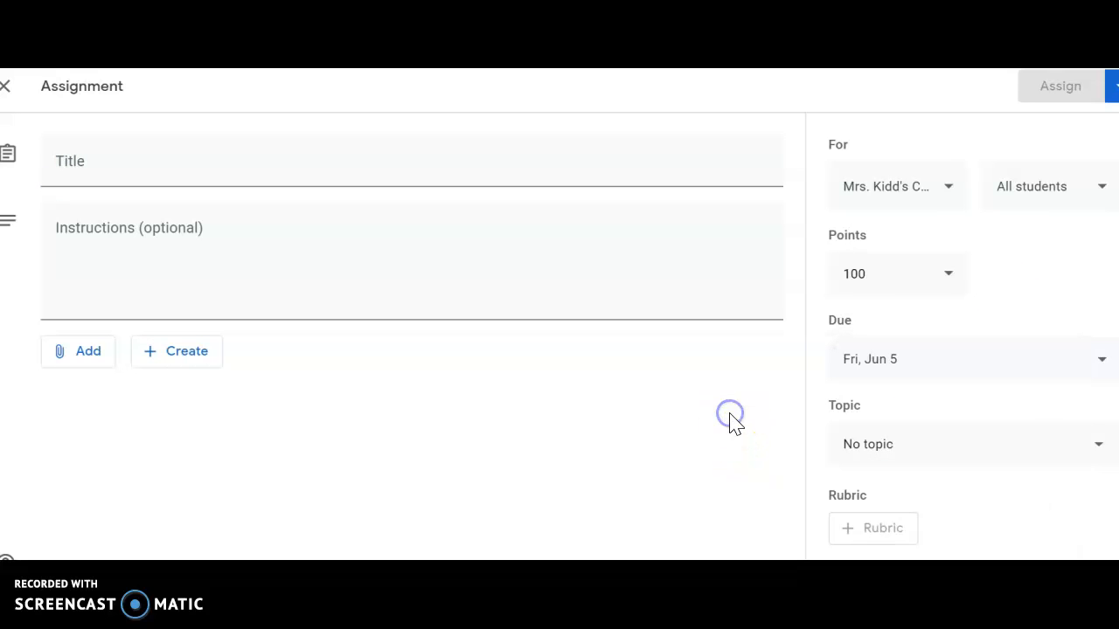
# File the assignment under the topic Assignments June 1st-June5th and title it "End of the Year Math Assessment, Part 1"
pyautogui.click(902, 447)
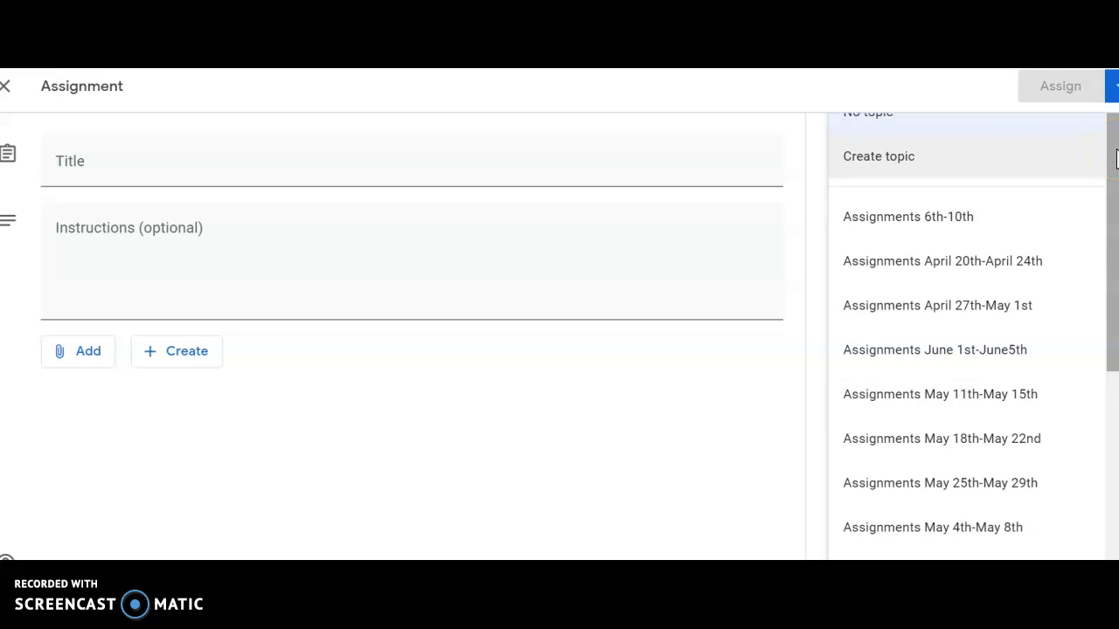
pyautogui.click(969, 349)
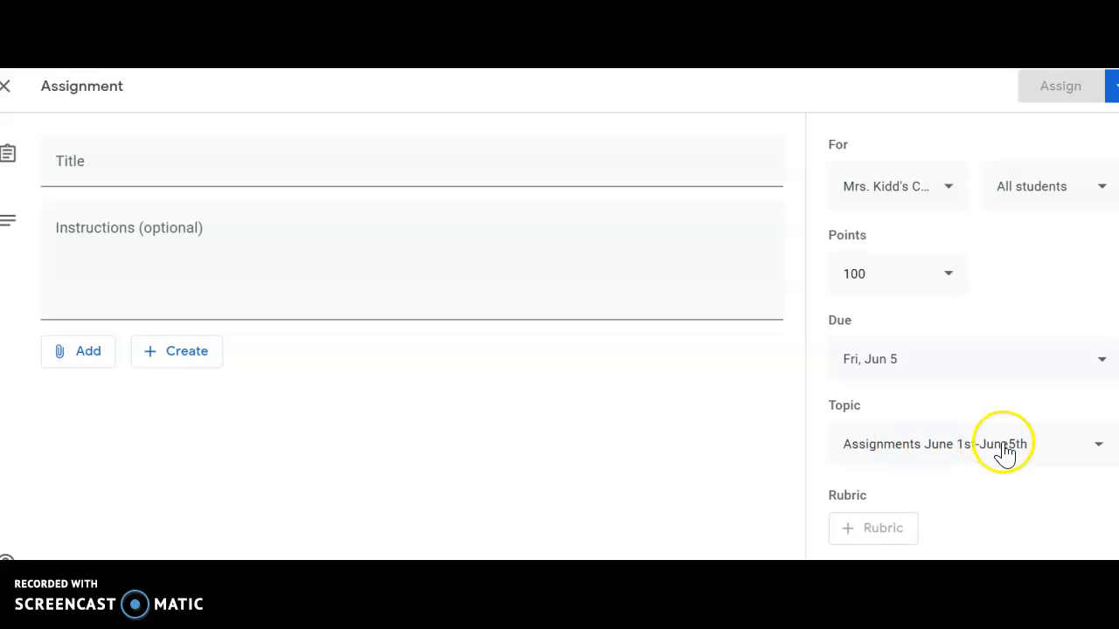
pyautogui.click(398, 165)
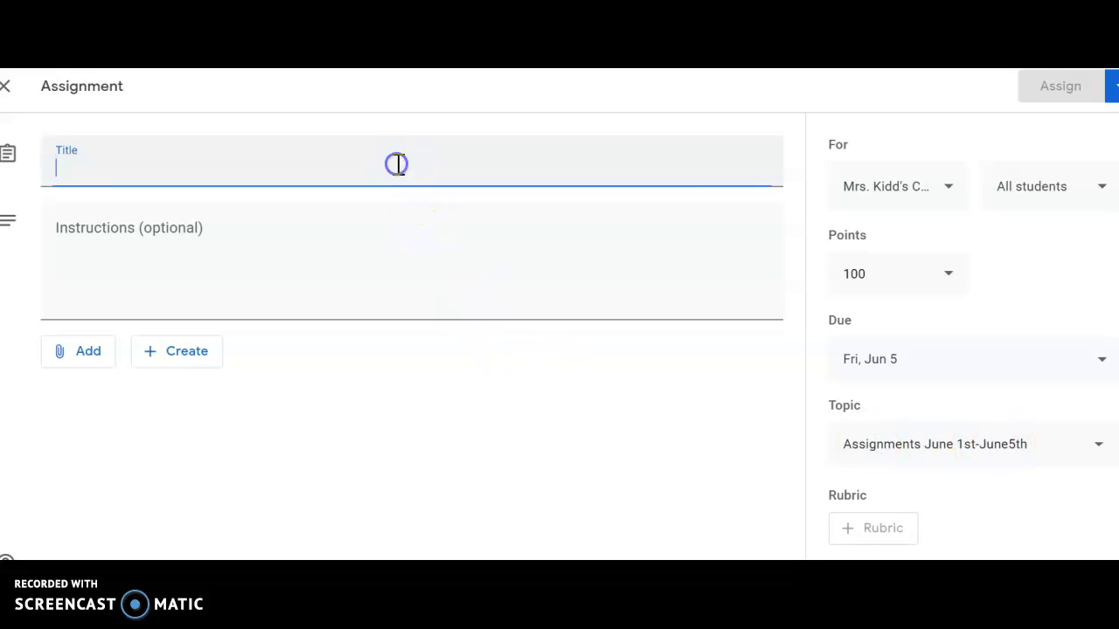
pyautogui.write('End of the Year Math Assessment, Part 1')
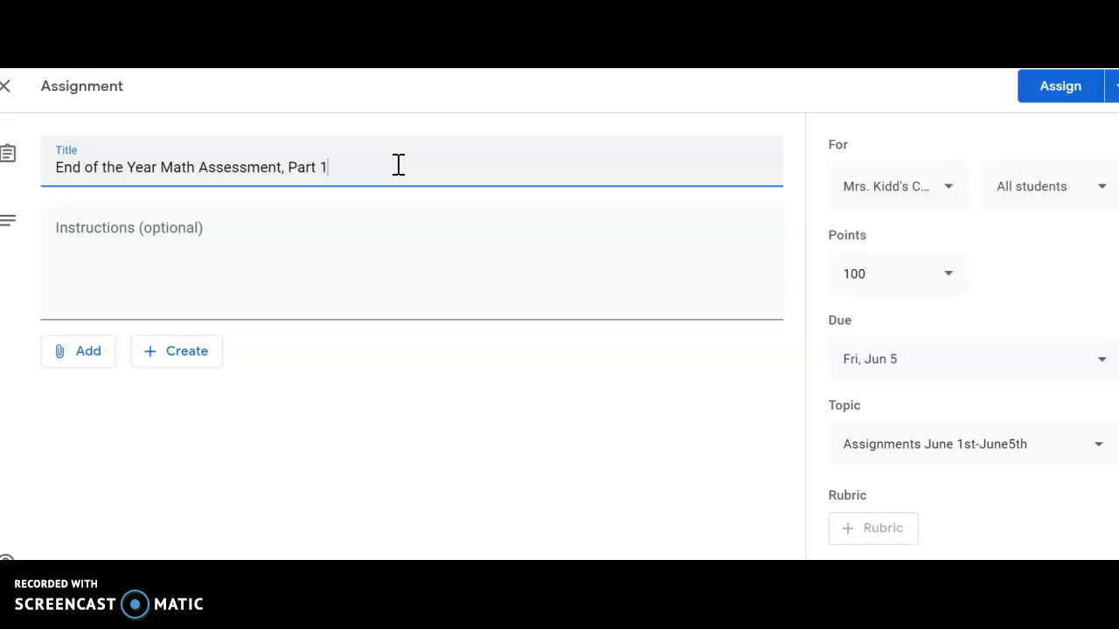
# Add the instructions "Use scratch paper and a pencil to solve each problem, then submit your answers in the Google Form."
pyautogui.click(244, 237)
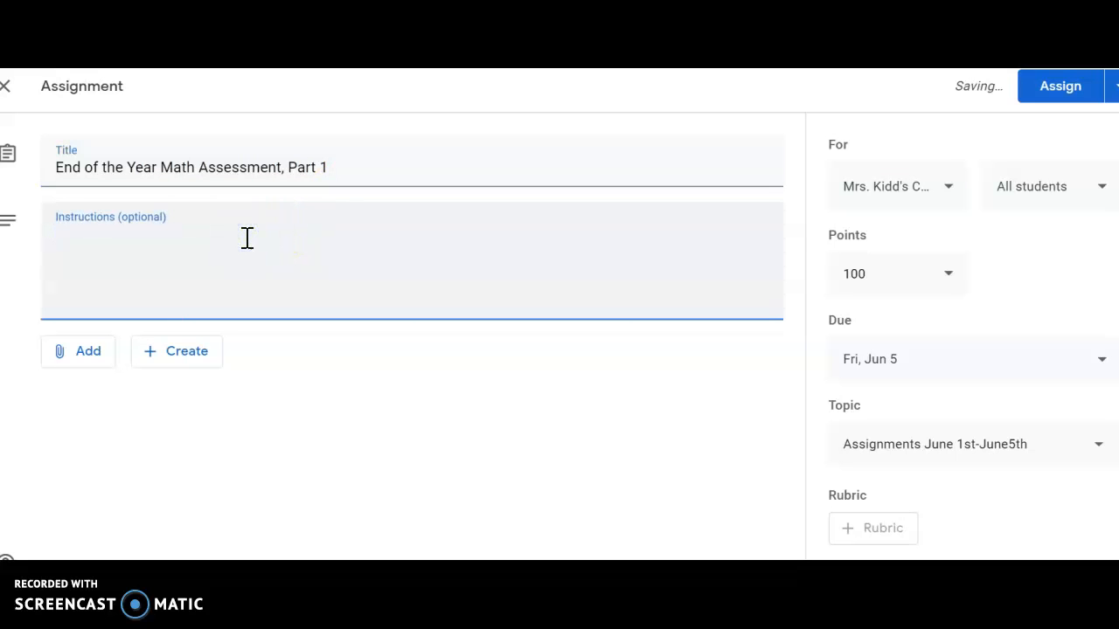
pyautogui.write('Use scratch paper and')
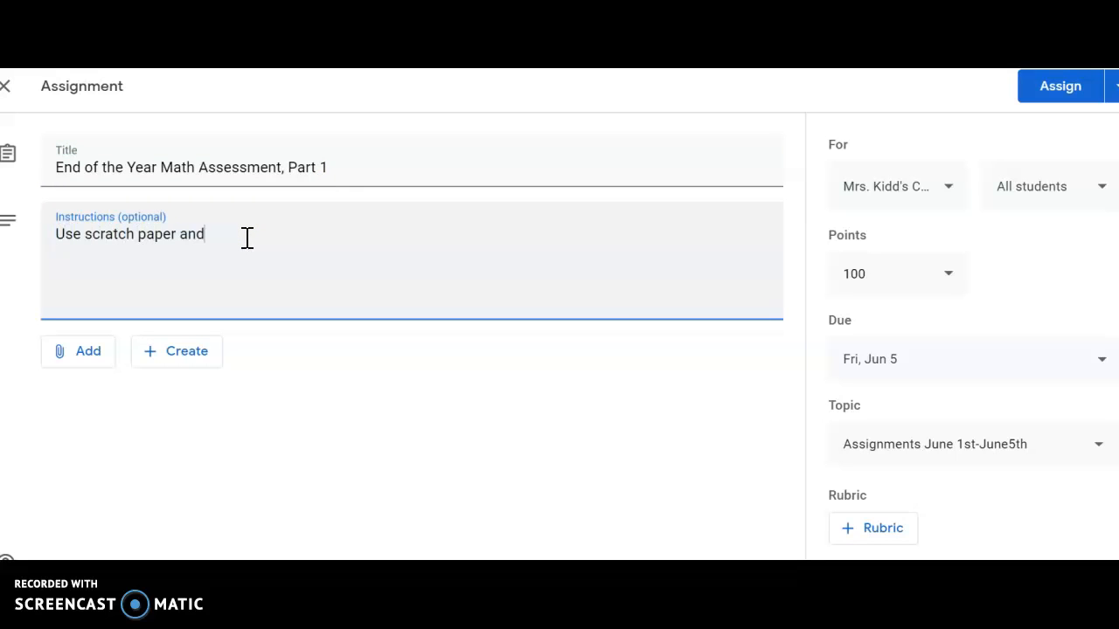
pyautogui.write(' a pencil to solve each problem, then submit')
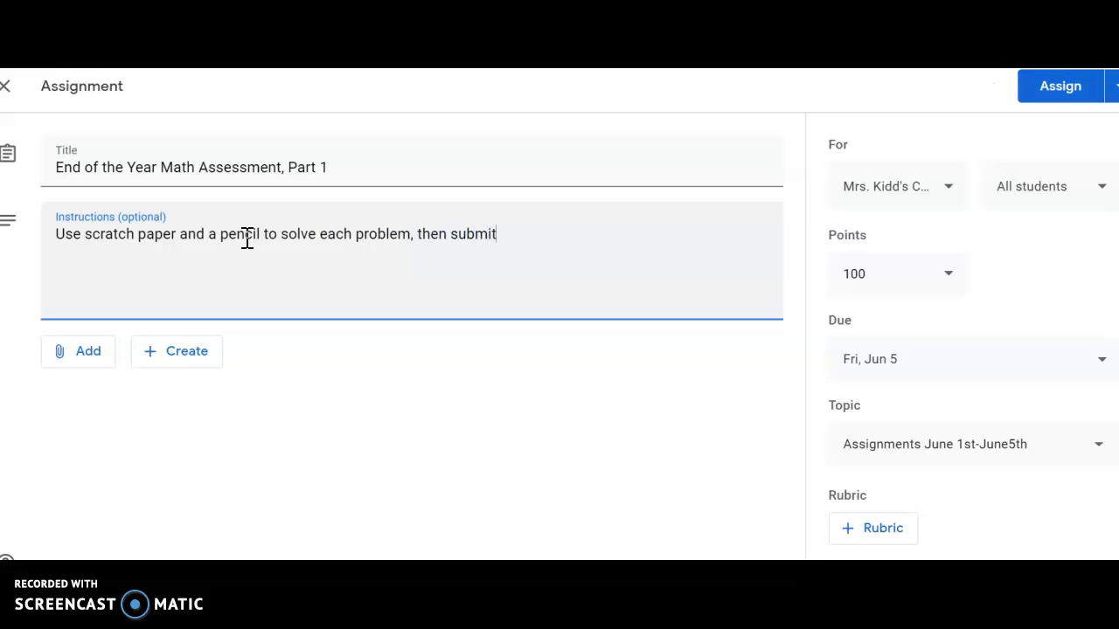
pyautogui.write(' your answers in')
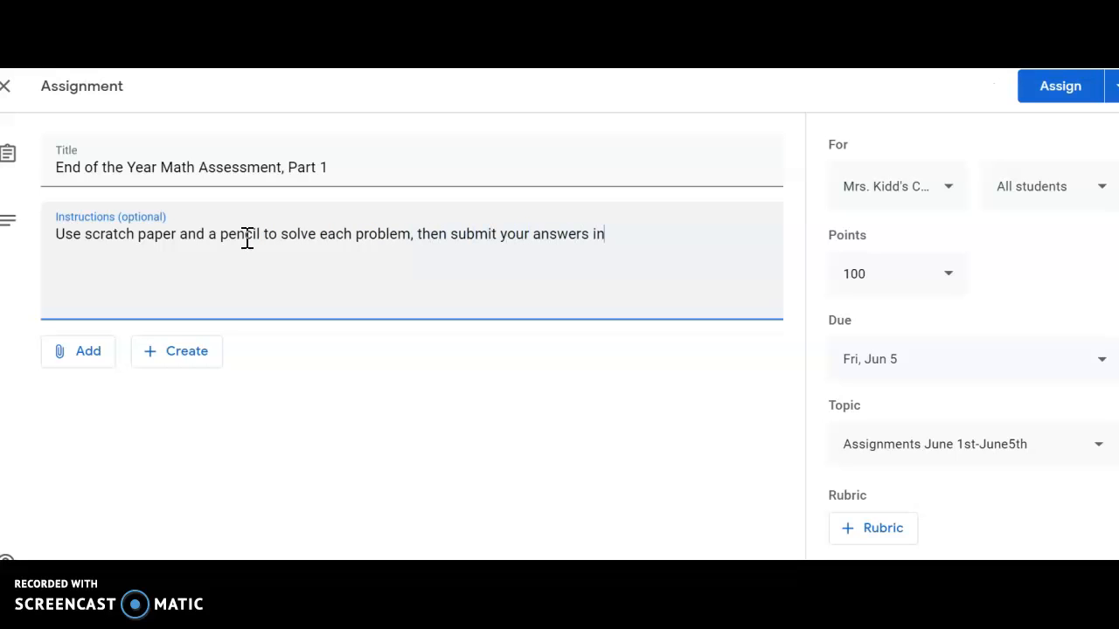
pyautogui.write(' the Google Form.')
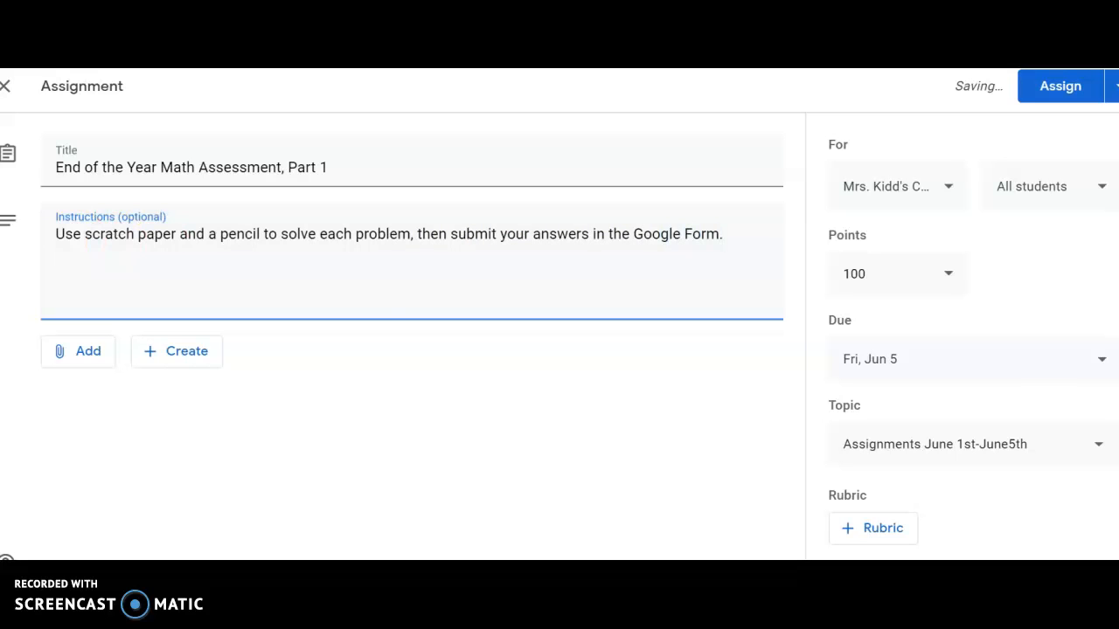
# Attach Copy of EOY GO! Math Assessment part 1 from the class's EoY Math folder in Drive and save the assignment as a draft
pyautogui.click(90, 361)
pyautogui.click(106, 398)
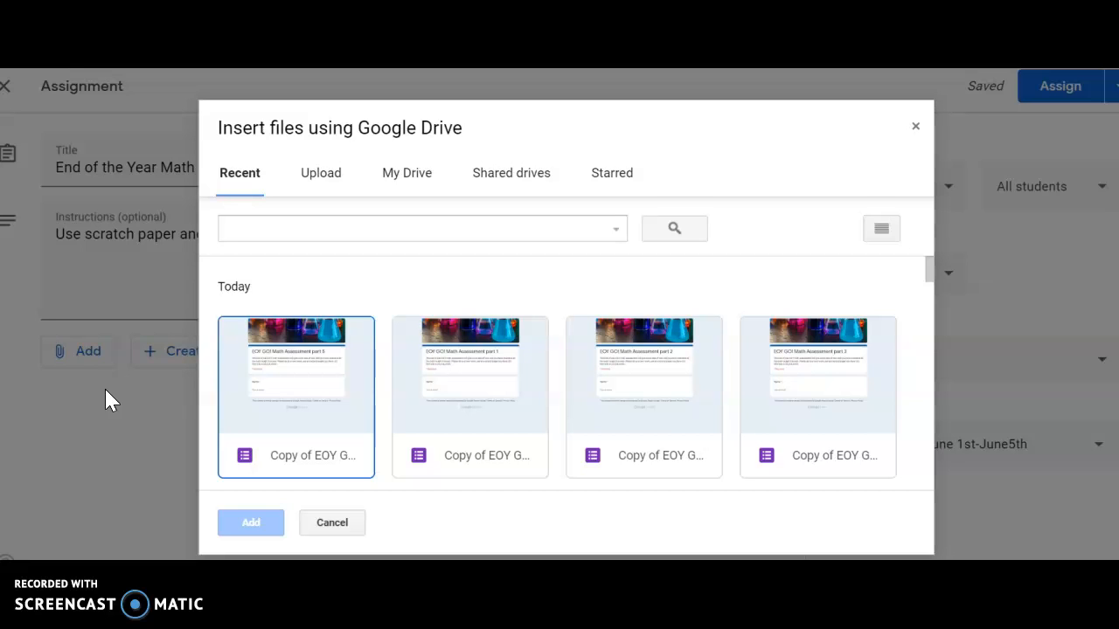
pyautogui.click(411, 186)
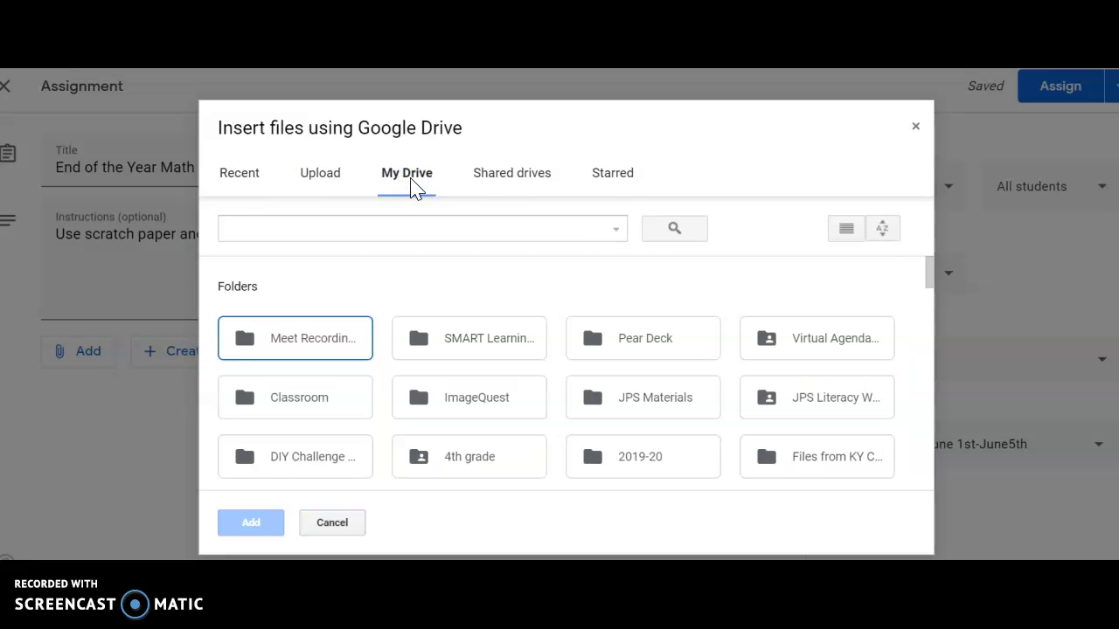
pyautogui.doubleClick(299, 404)
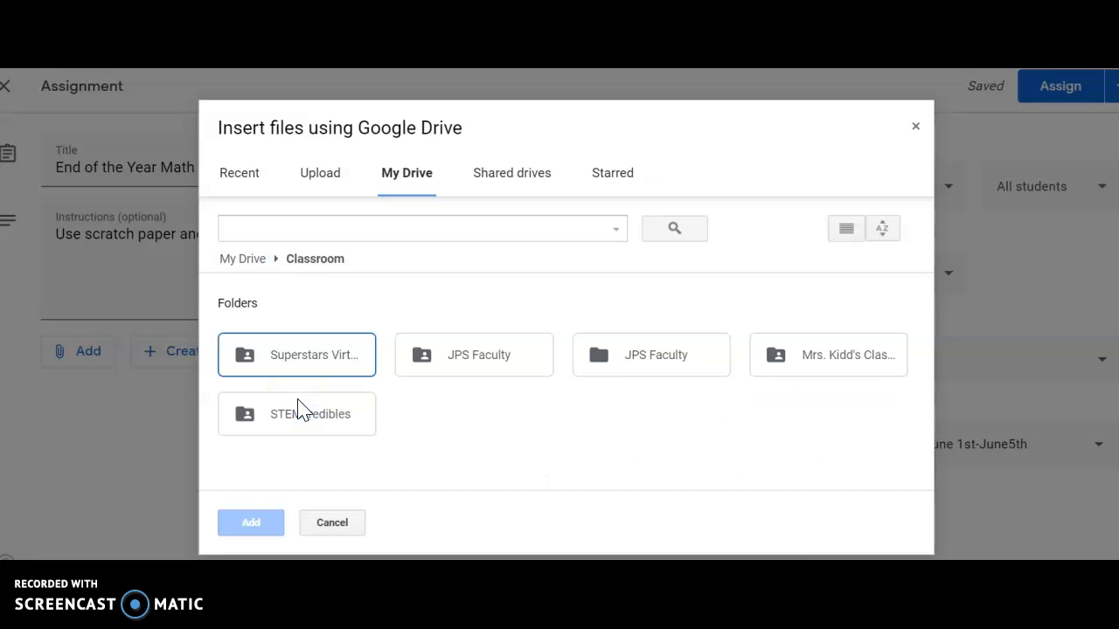
pyautogui.doubleClick(845, 363)
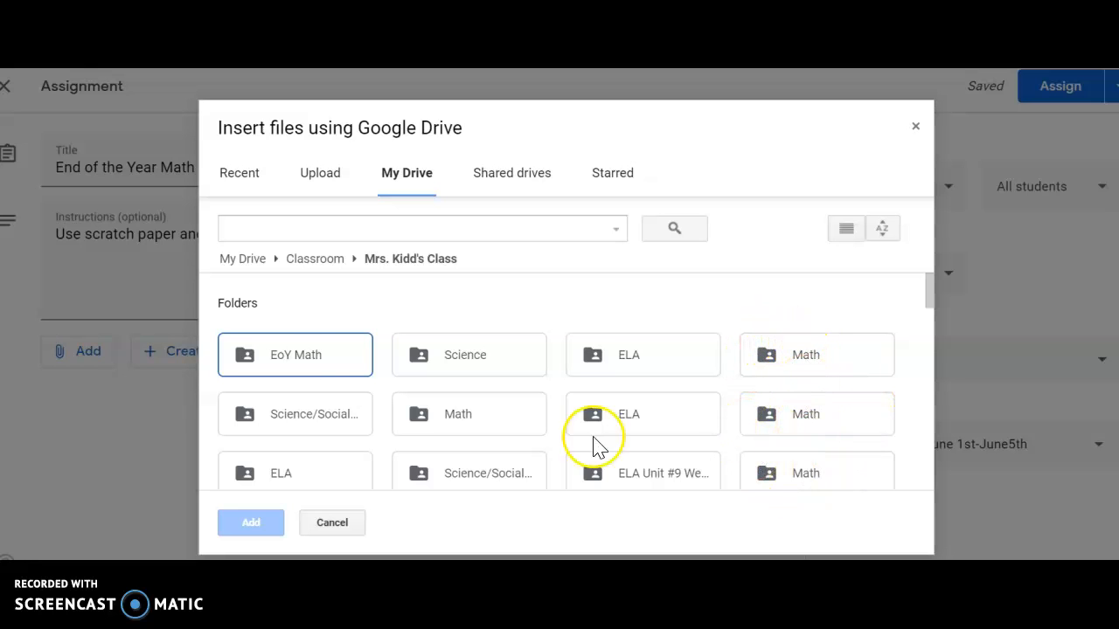
pyautogui.doubleClick(281, 374)
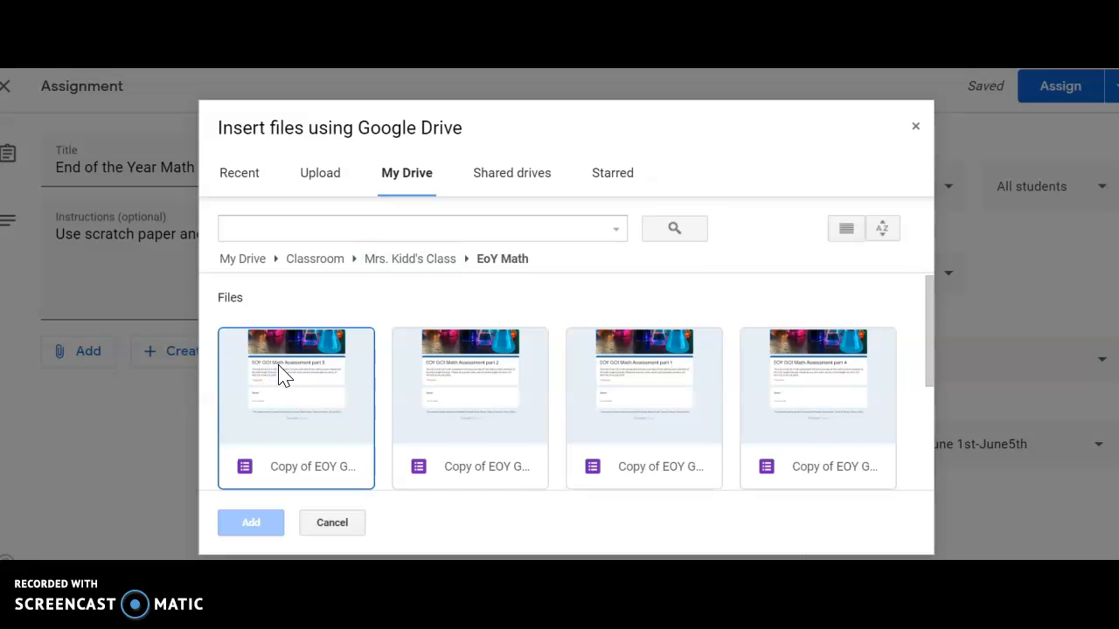
pyautogui.click(662, 384)
pyautogui.click(247, 527)
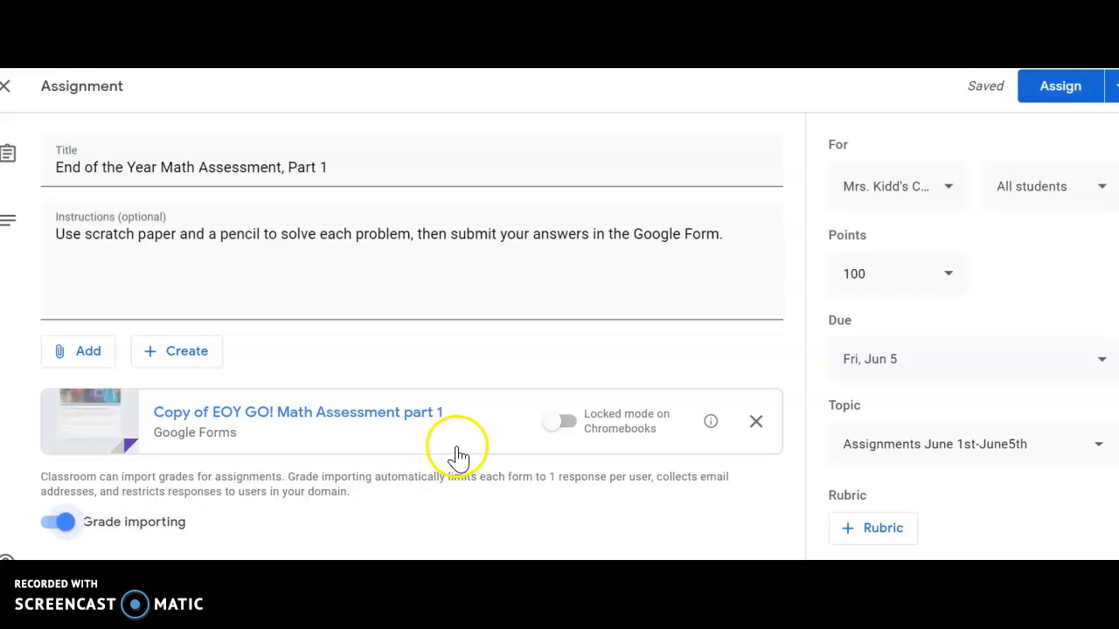
pyautogui.click(1111, 85)
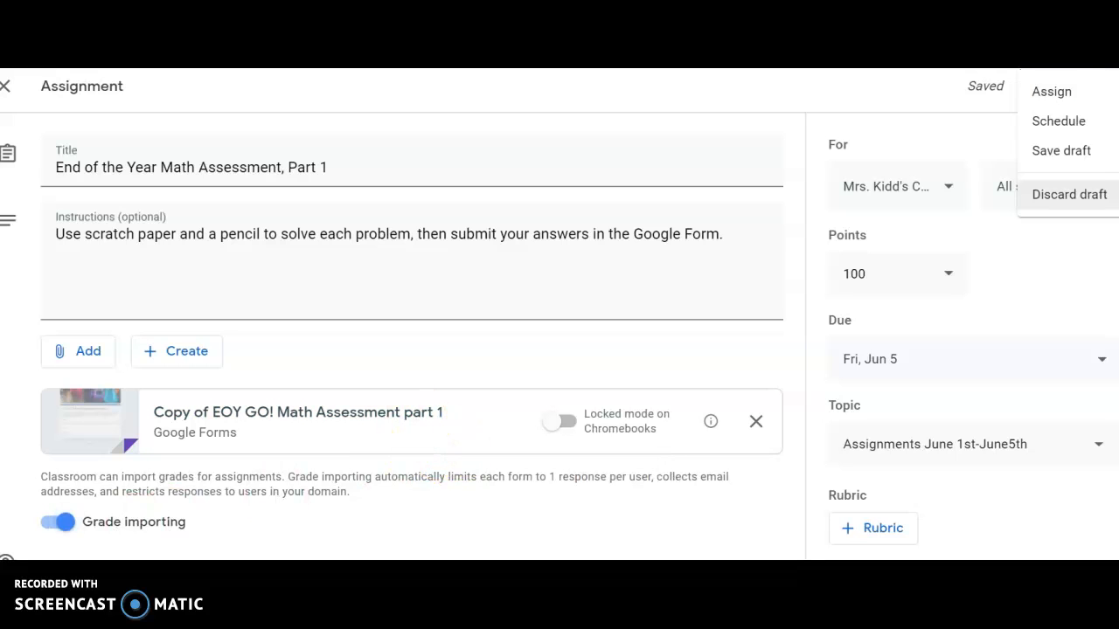
pyautogui.click(1089, 153)
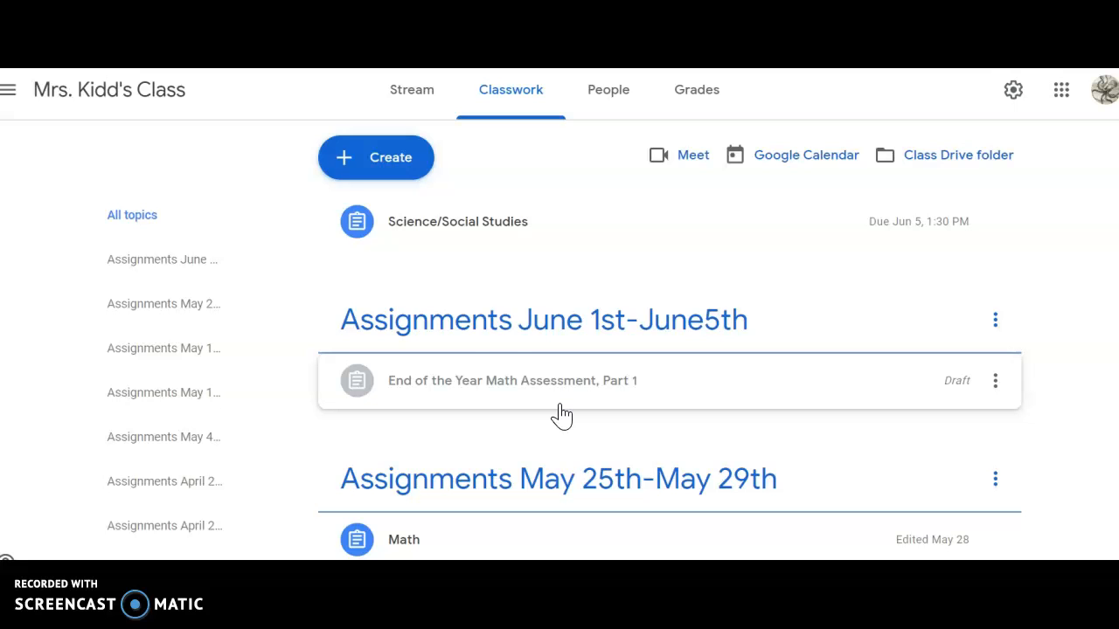
pyautogui.click(408, 168)
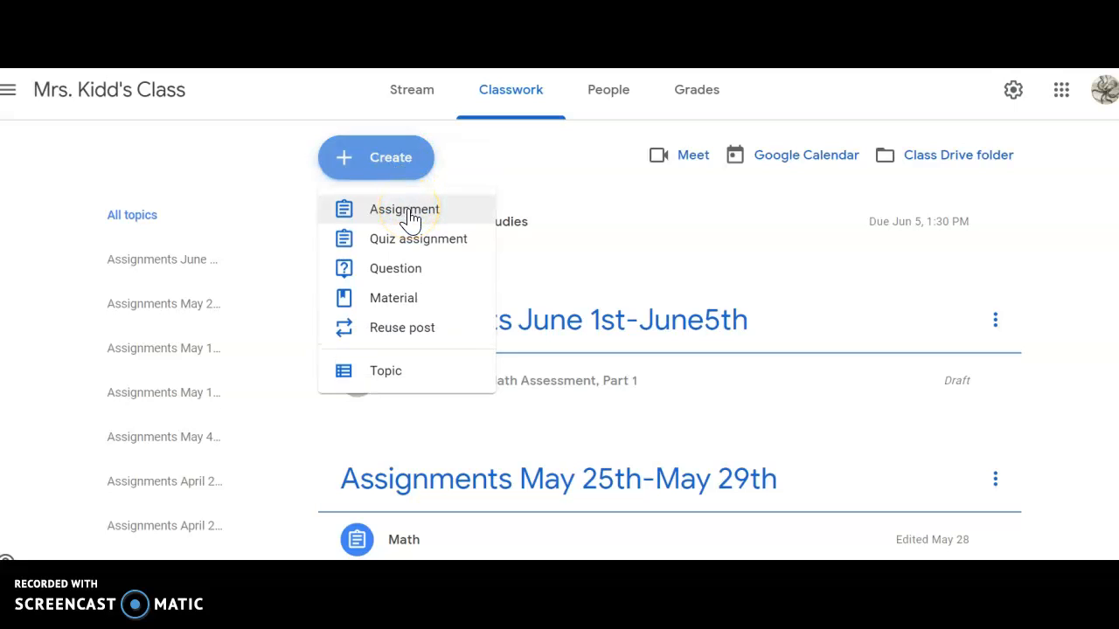
pyautogui.click(470, 170)
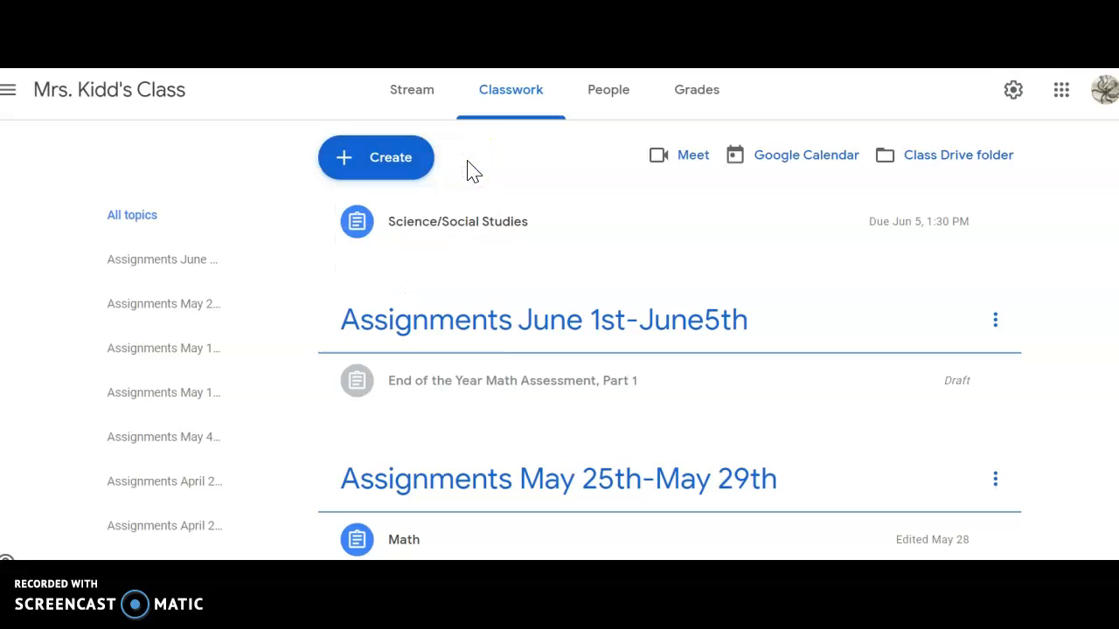